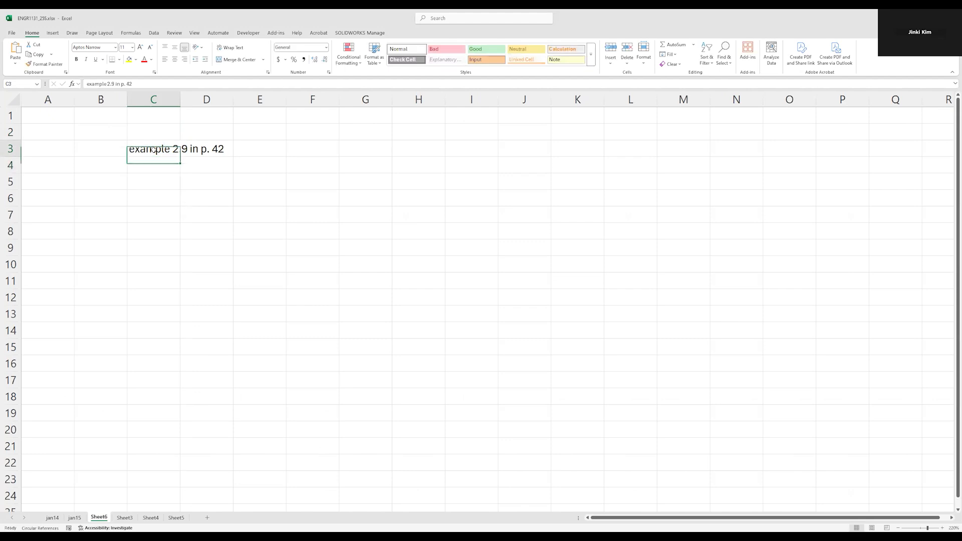
Give the title cell C3 a yellow fill and increase its font size three times.
left_click(130, 59)
left_click(141, 47)
left_click(141, 48)
left_click(141, 47)
left_click(141, 48)
left_click(141, 48)
left_click(141, 48)
left_click(189, 215)
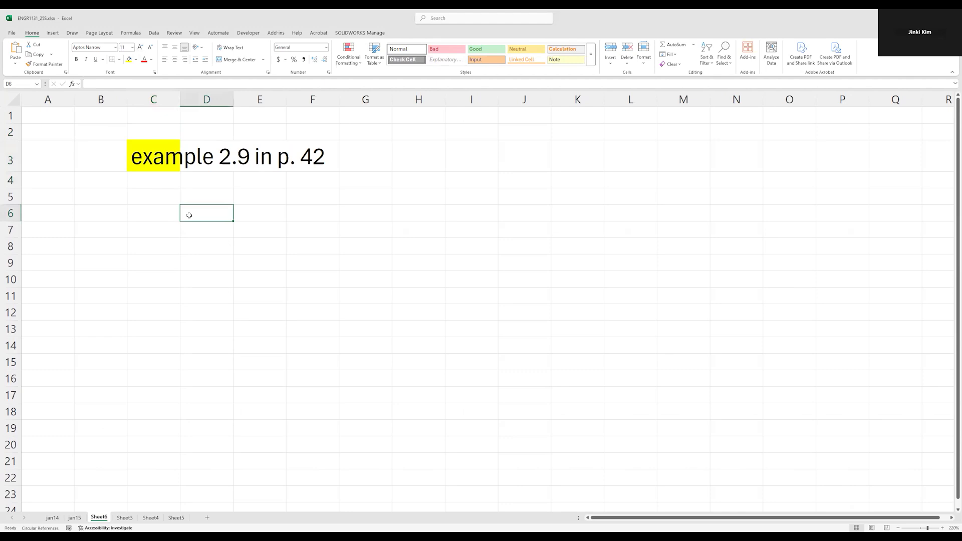
Enter the label "GPA from the table" in cell D5.
key("Right")
key("Up")
key("Left")
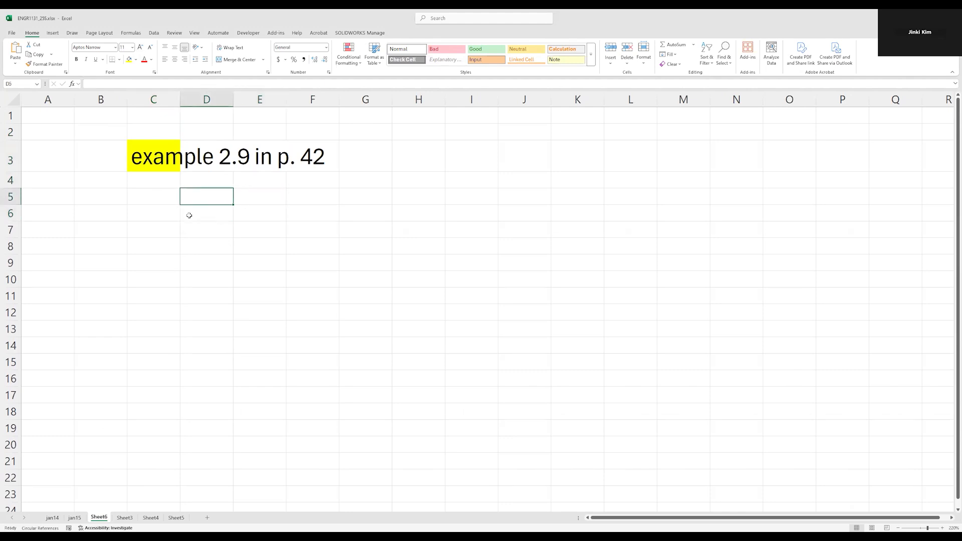
type("GPA")
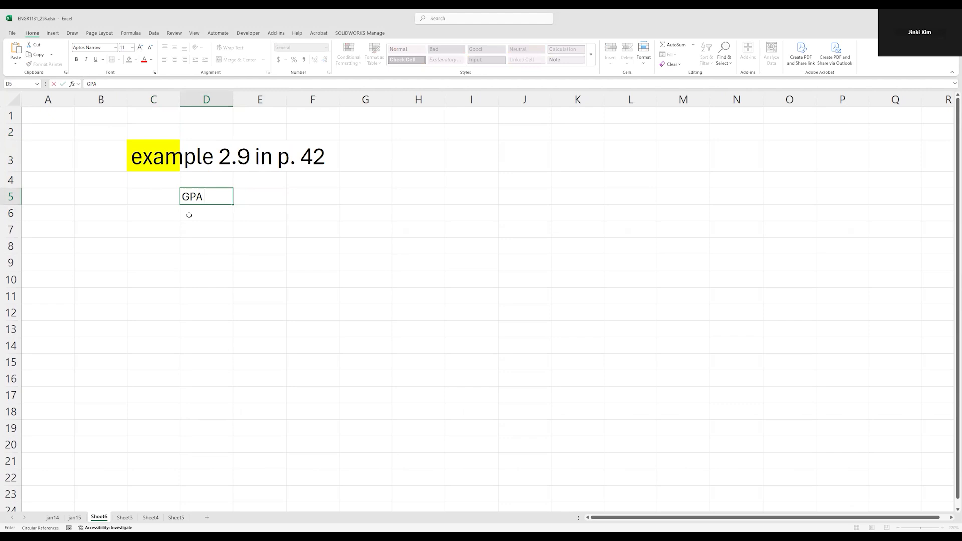
type(" from the table")
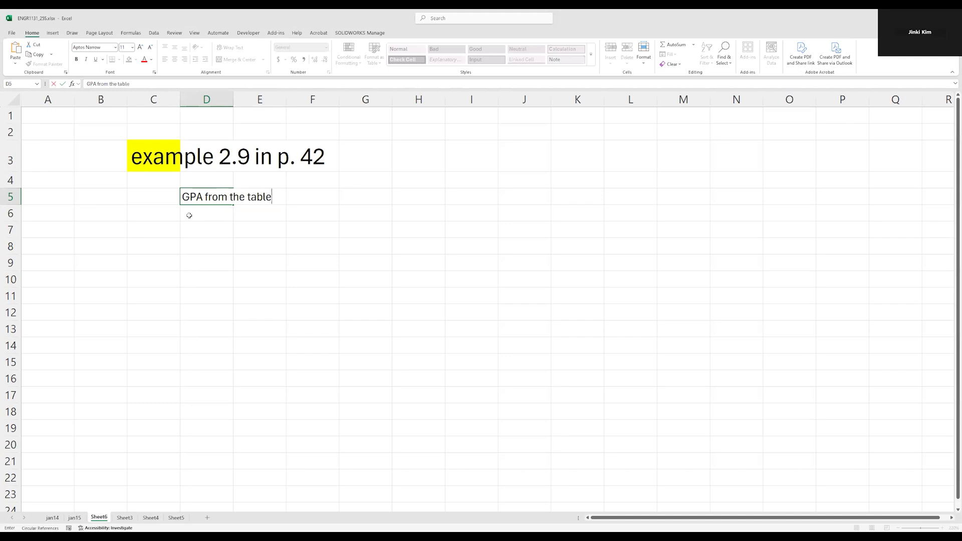
key("Return")
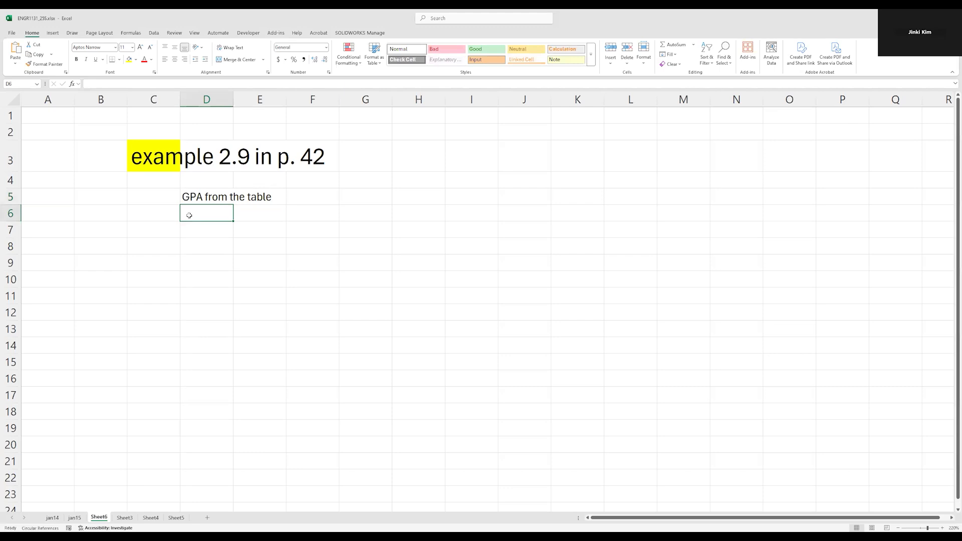
Extend the yellow fill across the title row from C3 to F3.
left_click_drag(163, 163, 305, 155)
left_click(129, 59)
left_click(258, 325)
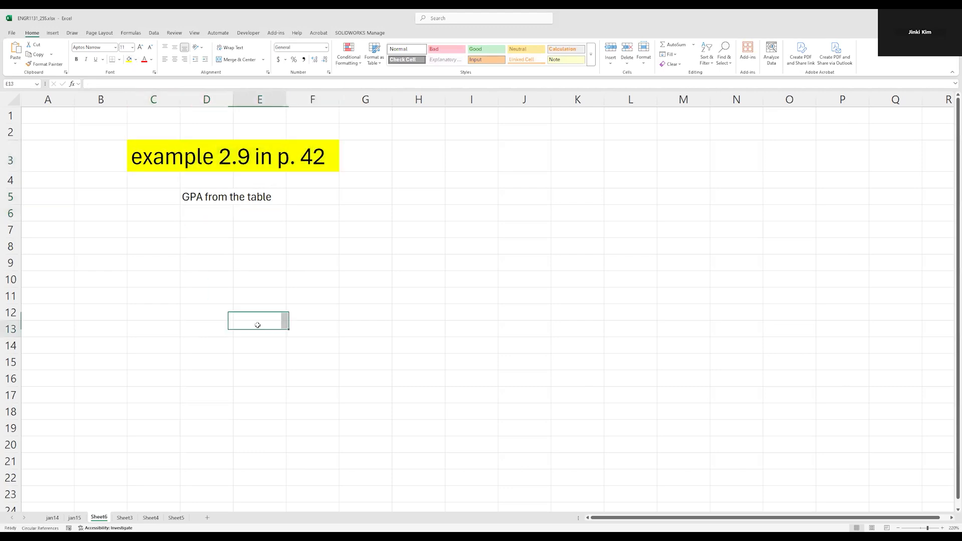
Copy the grade report table from the jan15 sheet and paste it at D7 on Sheet6.
left_click(75, 518)
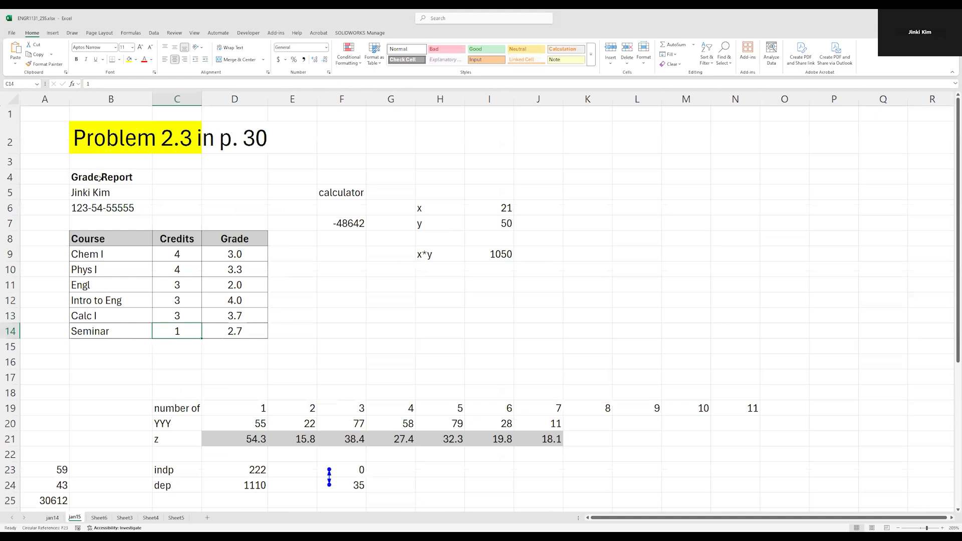
left_click_drag(99, 178, 226, 331)
key("ctrl+c")
left_click(99, 517)
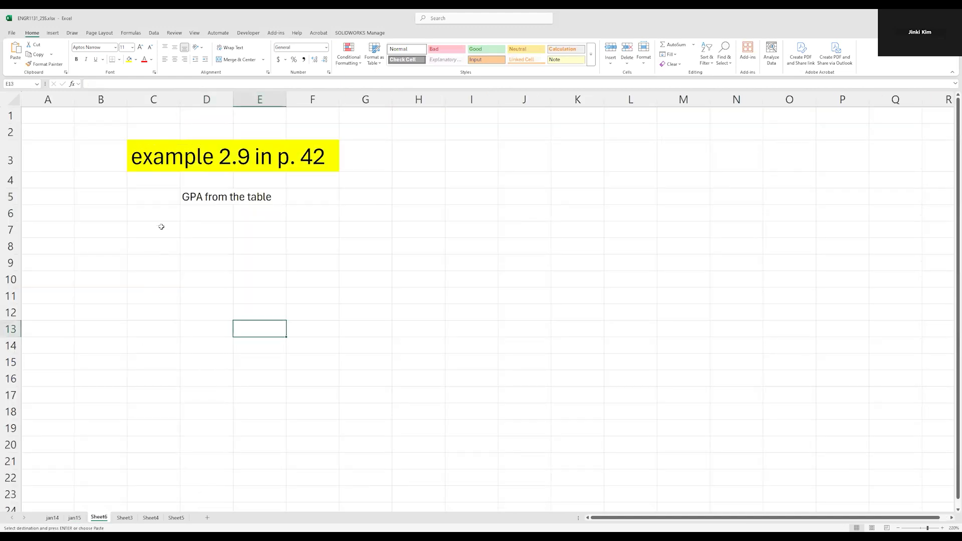
left_click(204, 230)
key("ctrl+v")
left_click(364, 272)
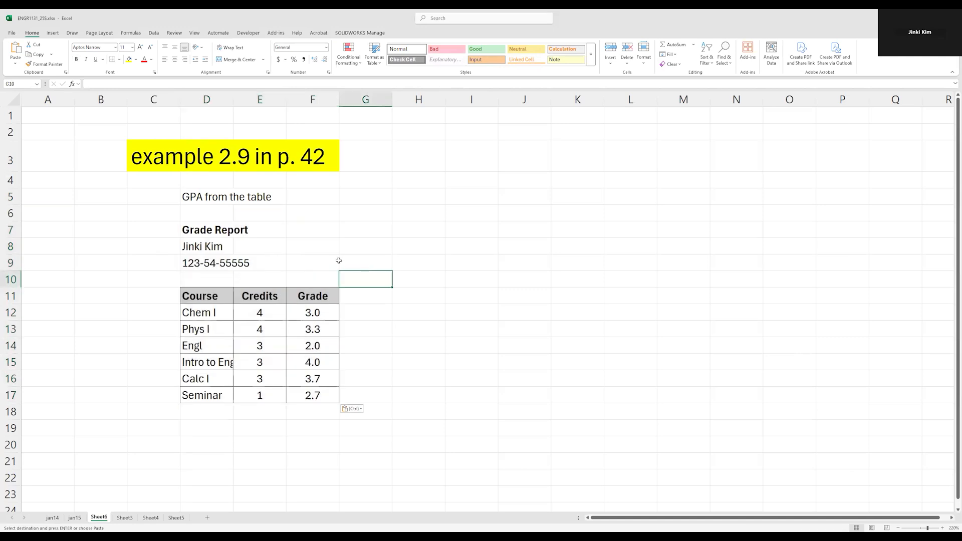
left_click_drag(213, 232, 365, 398)
left_click(211, 295)
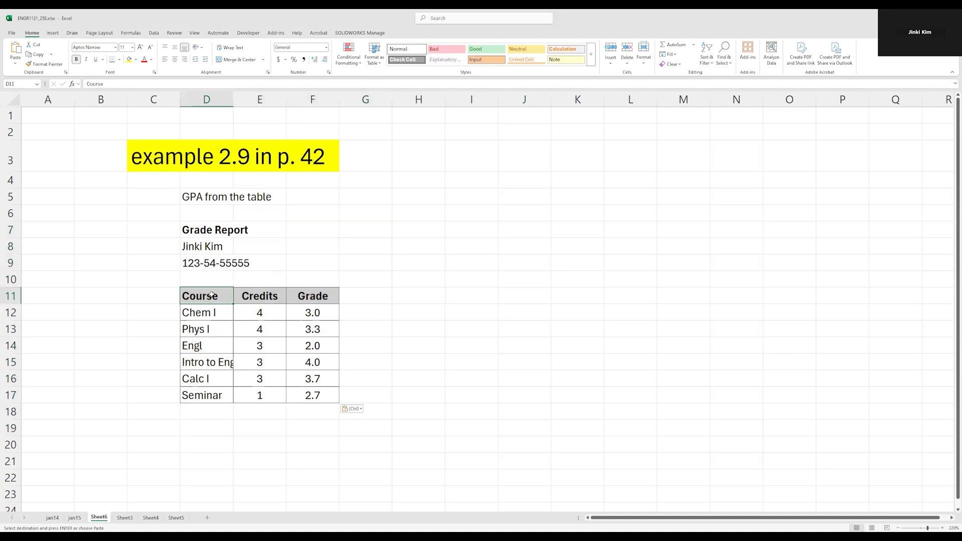
left_click(363, 298)
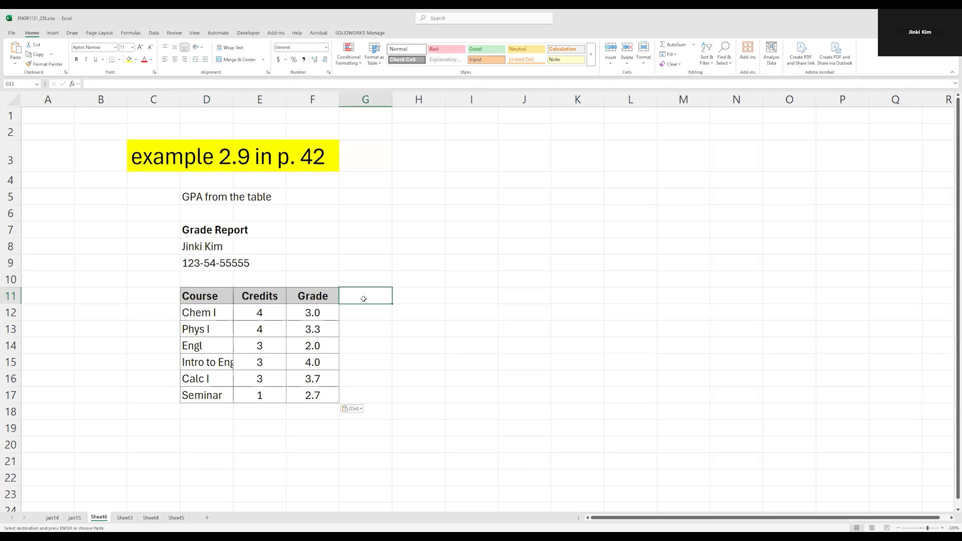
key("Up")
key("Up")
key("Up")
key("Up")
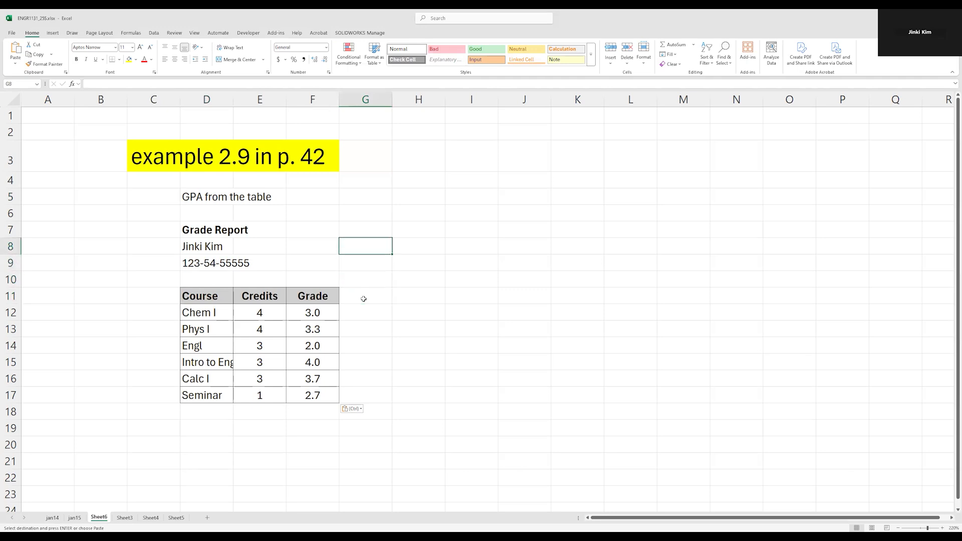
Insert a new equation box and move it beside the GPA label near row 6.
left_click(53, 33)
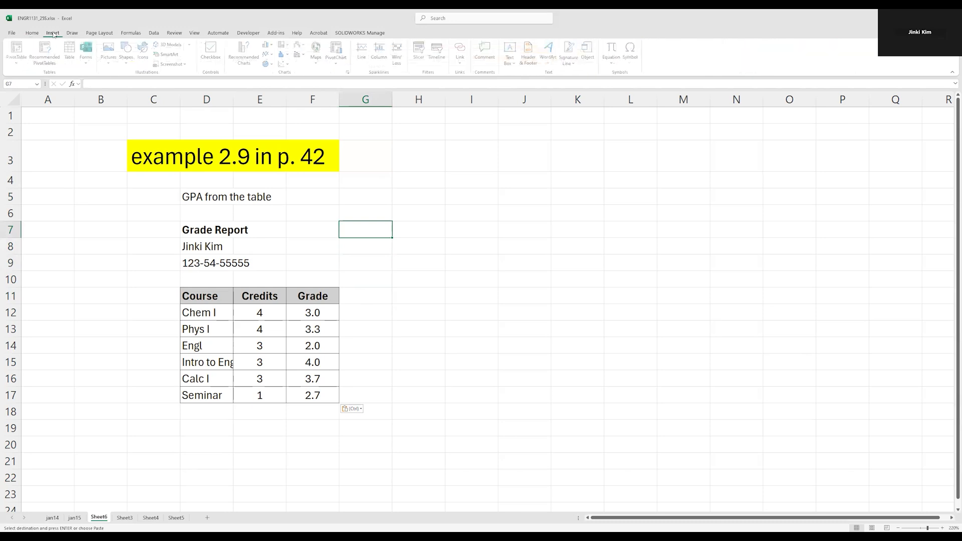
left_click(614, 48)
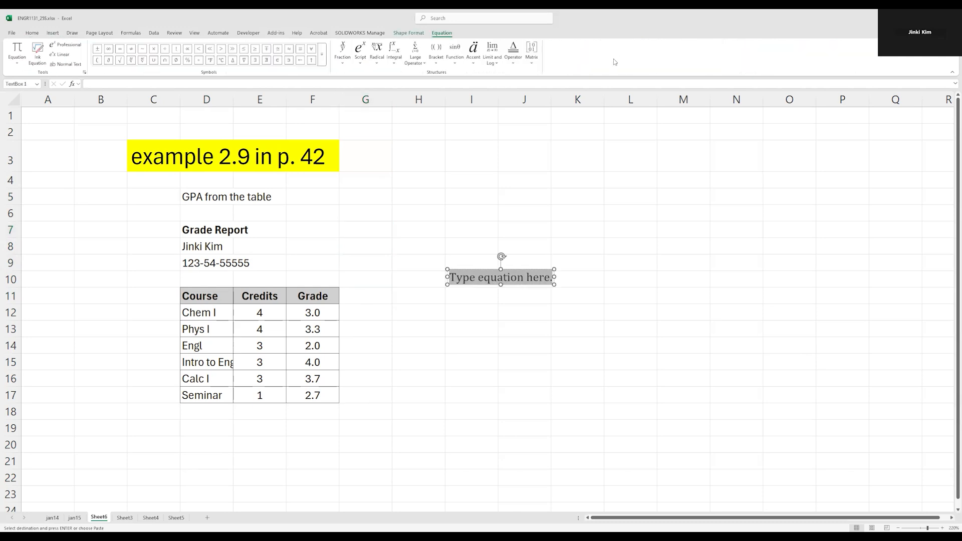
left_click_drag(480, 283, 340, 204)
left_click(365, 211)
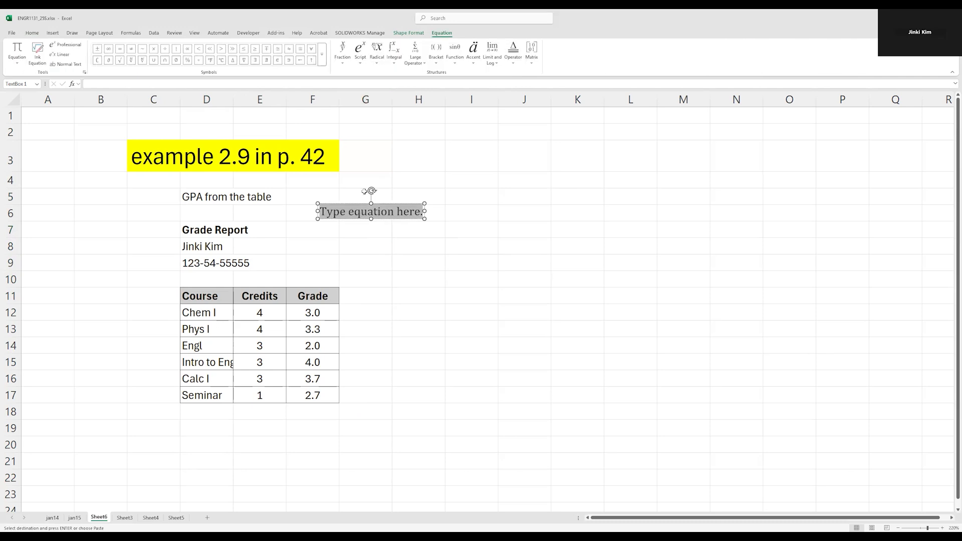
Insert a stacked fraction into the equation and type "GPA=" in front of it.
left_click(343, 48)
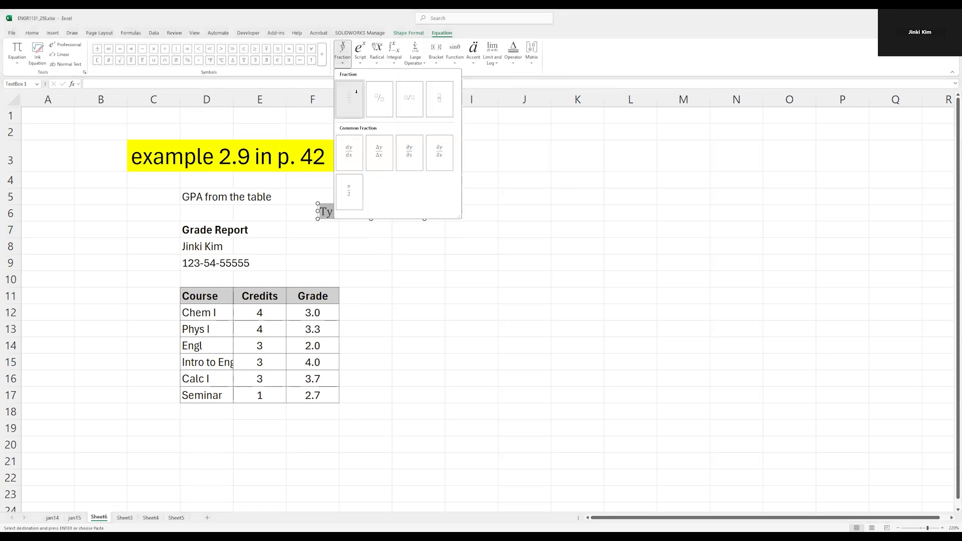
left_click(357, 95)
left_click(316, 218)
left_click(325, 227)
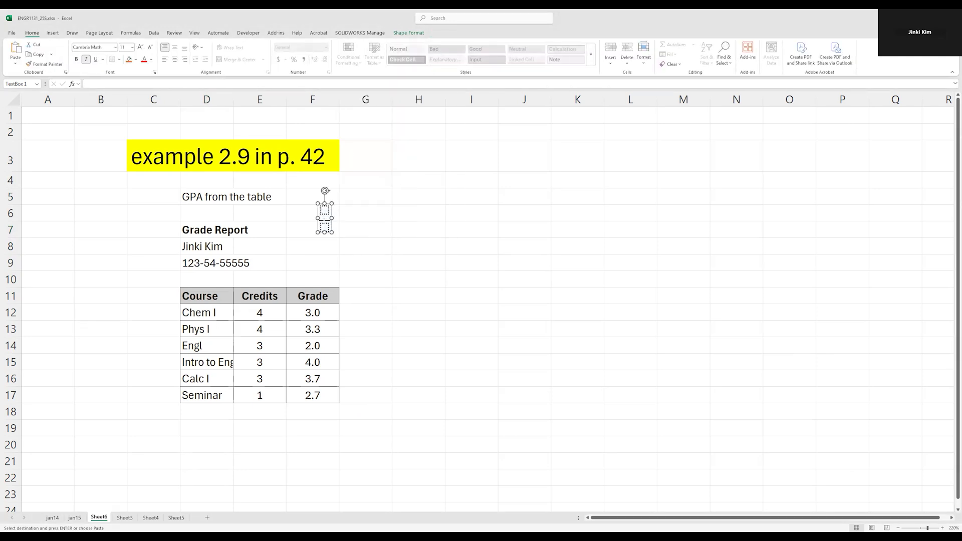
key("Left")
key("Left")
type("GPA=")
key("Right")
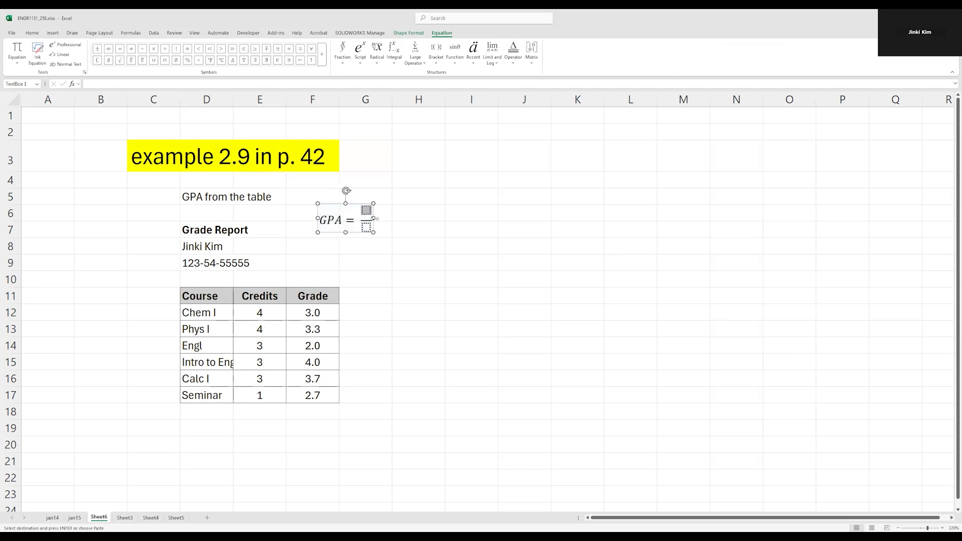
Fill the fraction's numerator with a summation over i of C_i G_i.
left_click(384, 61)
left_click(415, 60)
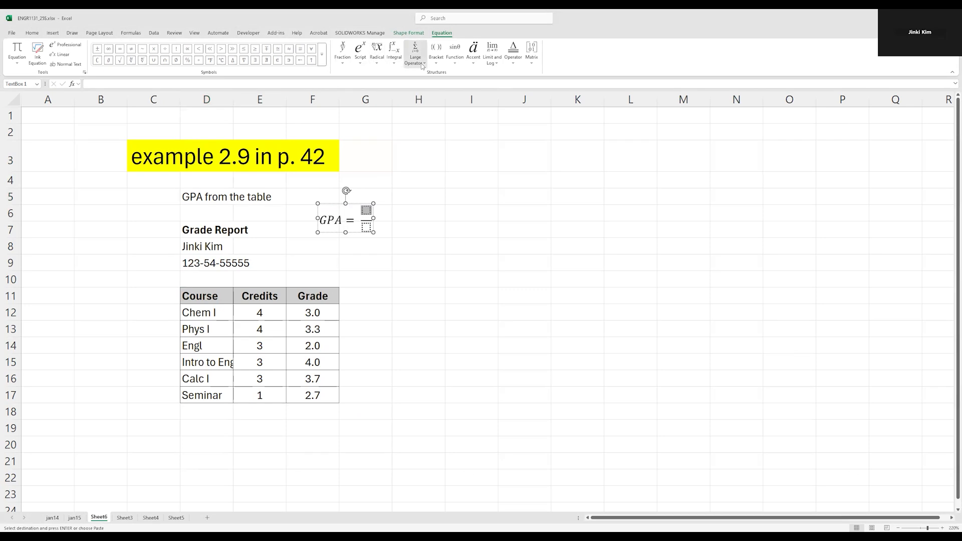
left_click(415, 60)
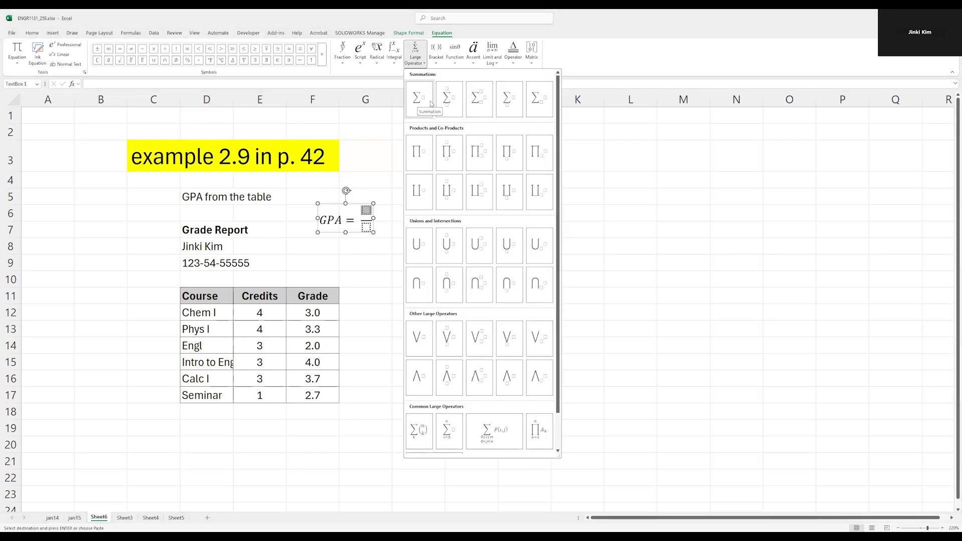
left_click(513, 103)
type("i")
key("Right")
type("G")
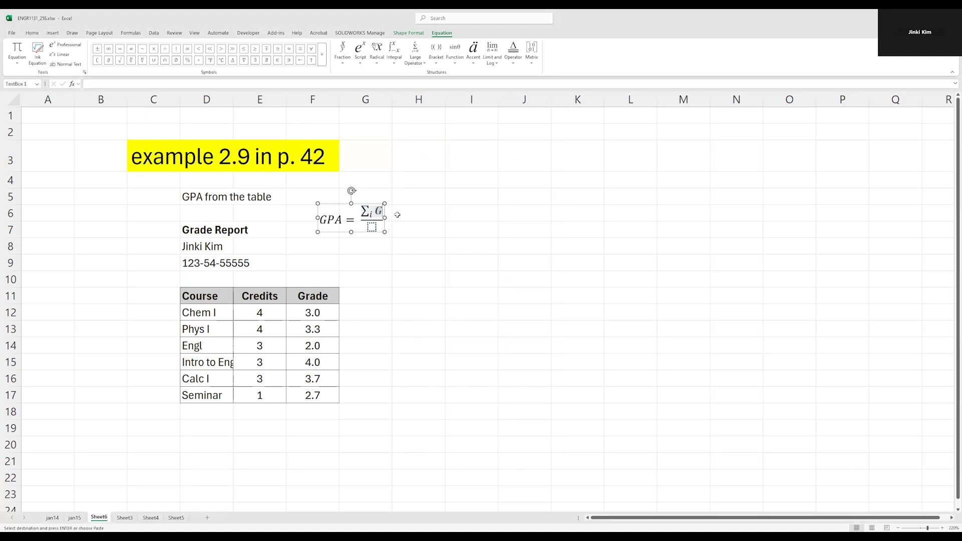
key("BackSpace")
type("C_i ")
type("G")
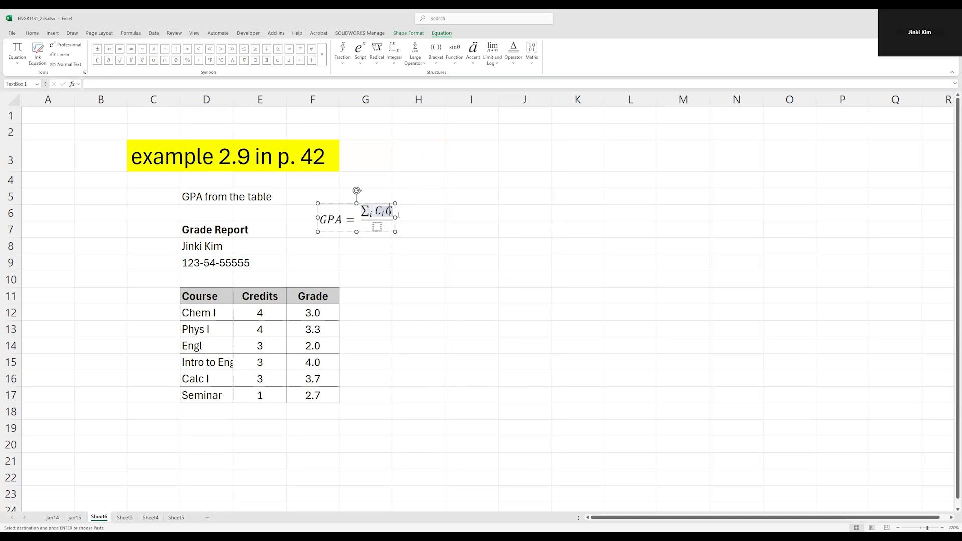
type("_i")
key("Down")
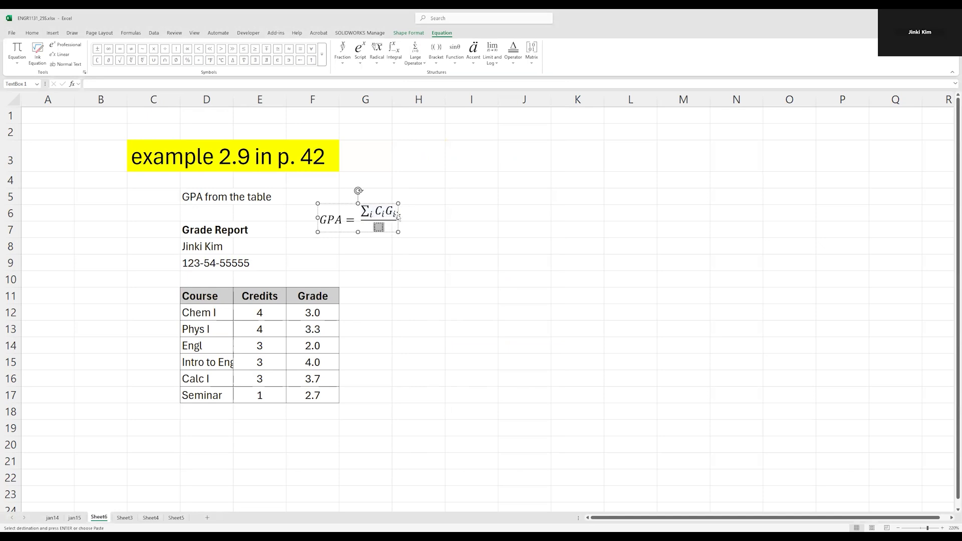
Copy the numerator into the denominator, trim it to the summation of C_i, and exit the equation.
left_click_drag(366, 212, 395, 213)
key("ctrl+c")
left_click(378, 227)
key("ctrl+v")
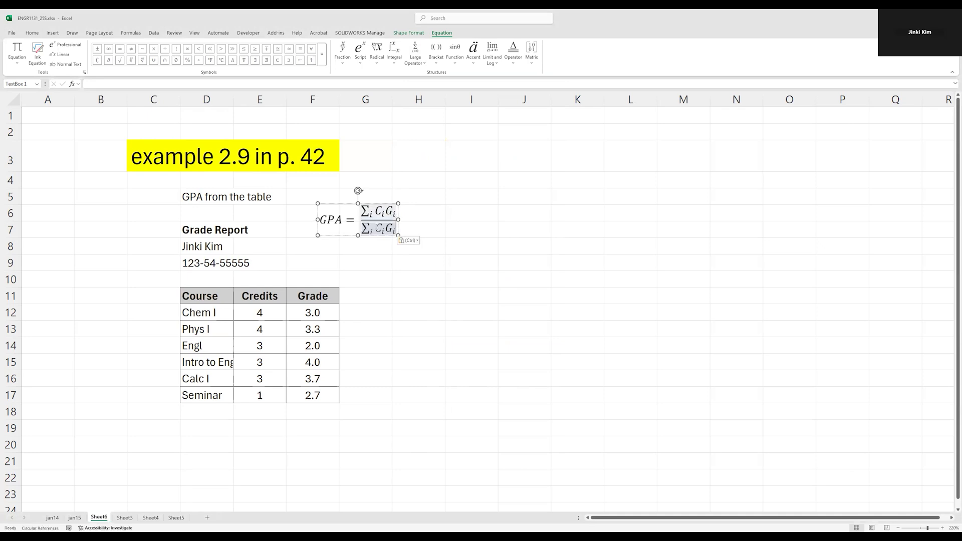
key("BackSpace")
key("BackSpace")
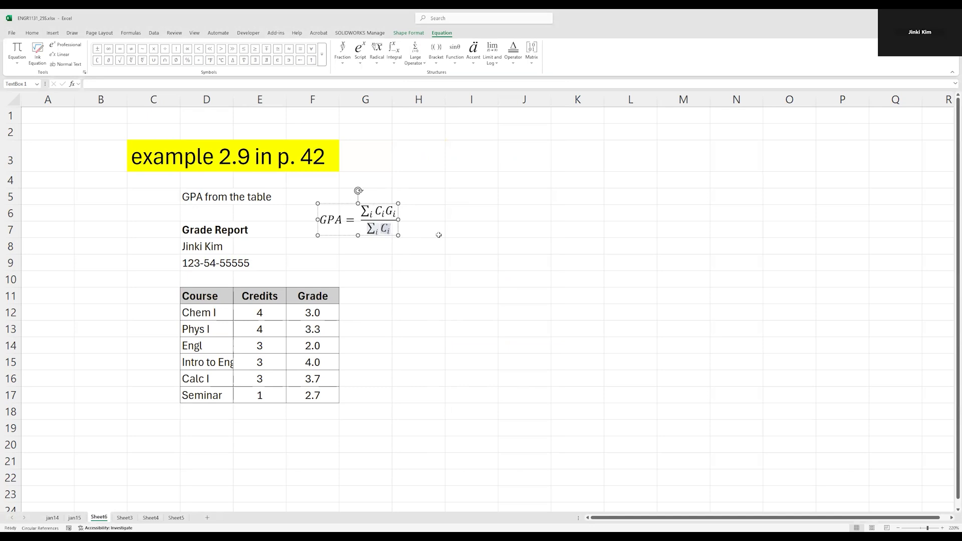
left_click(480, 211)
left_click(368, 230)
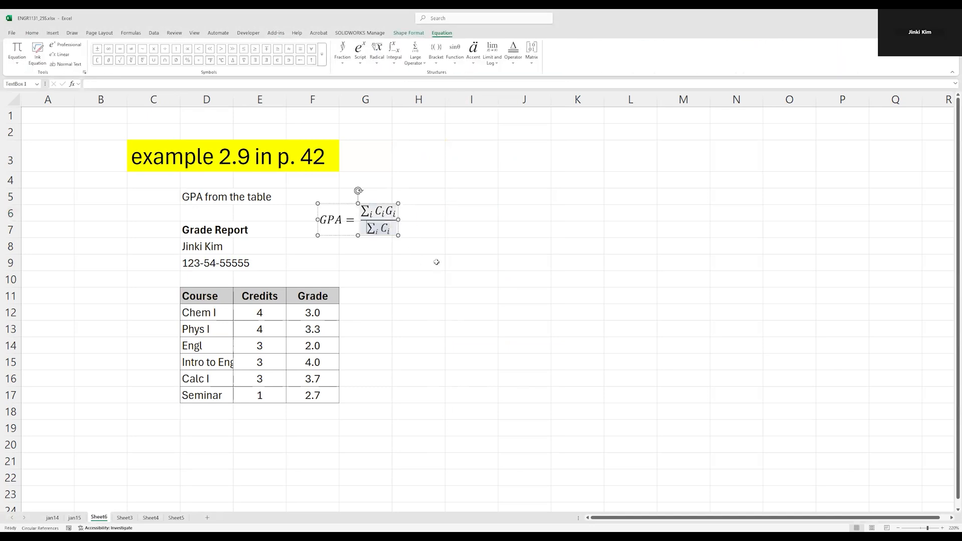
left_click(374, 300)
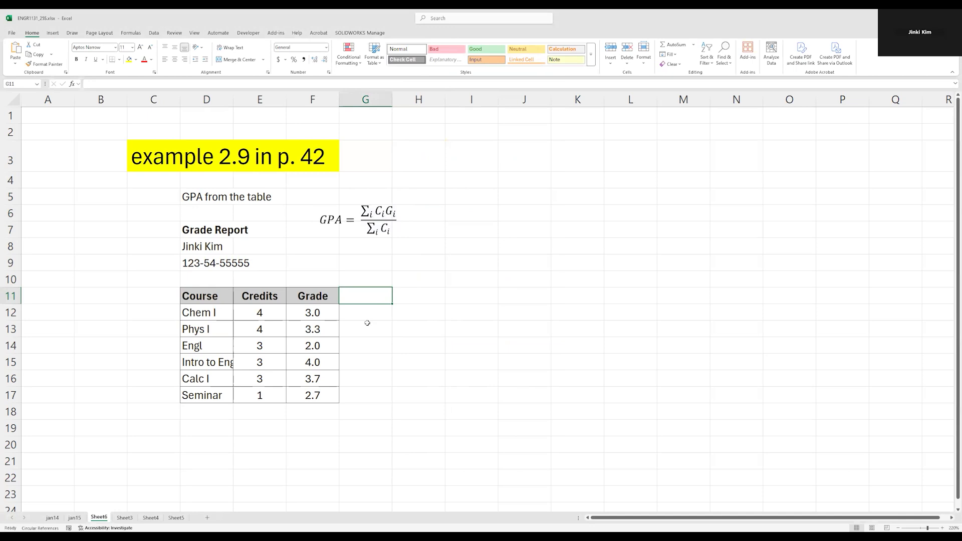
Enter the column header "Credit x Grade" in cell G11.
type("Cc")
key("BackSpace")
type("redit x ")
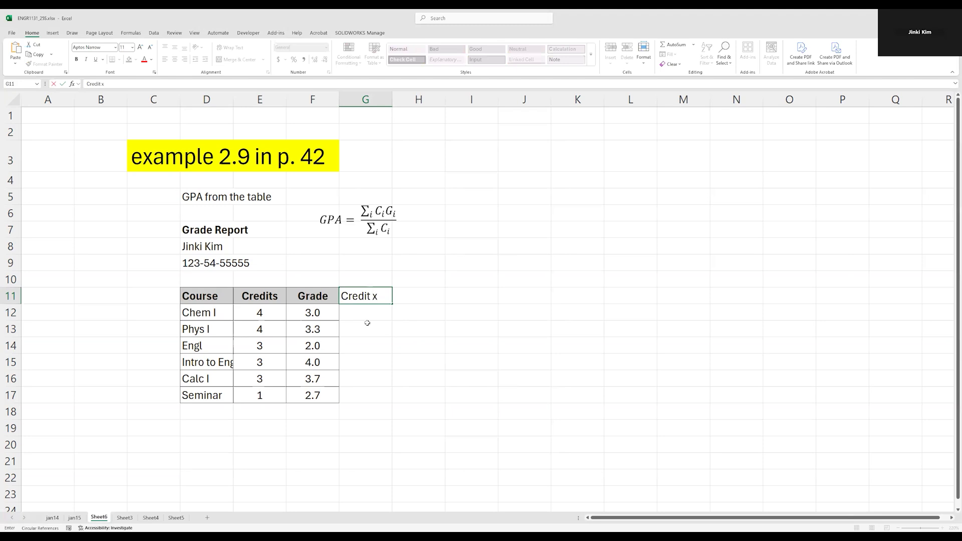
type("Grade")
key("Return")
key("Up")
Enter the formula =E12*F12 in G12 to multiply Chem I's credits by its grade.
left_click_drag(404, 101, 403, 100)
left_click(353, 314)
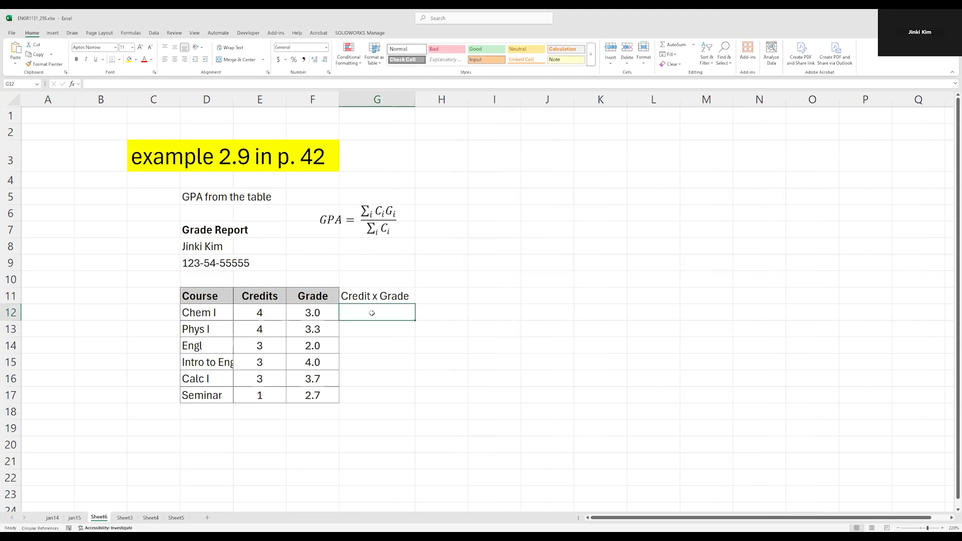
key("Left")
key("Left")
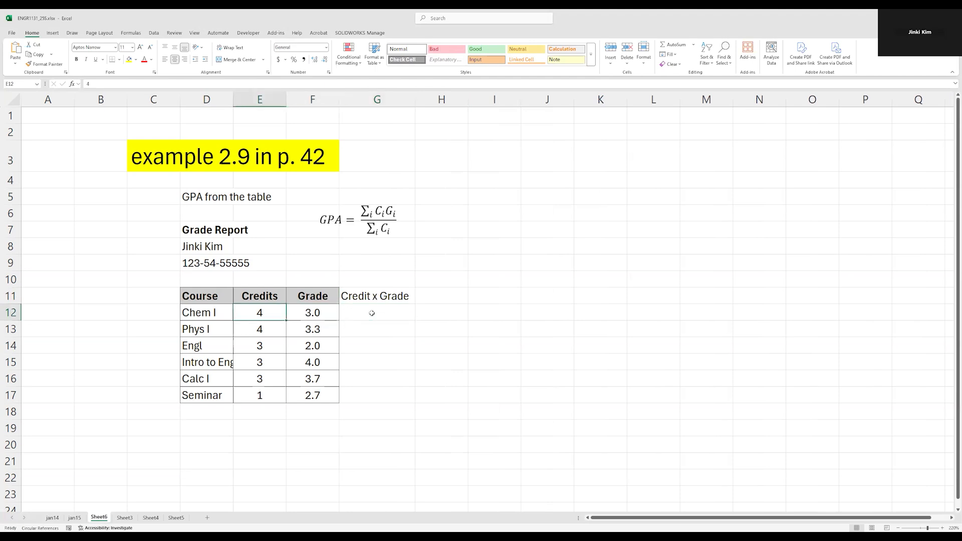
key("Right")
key("Right")
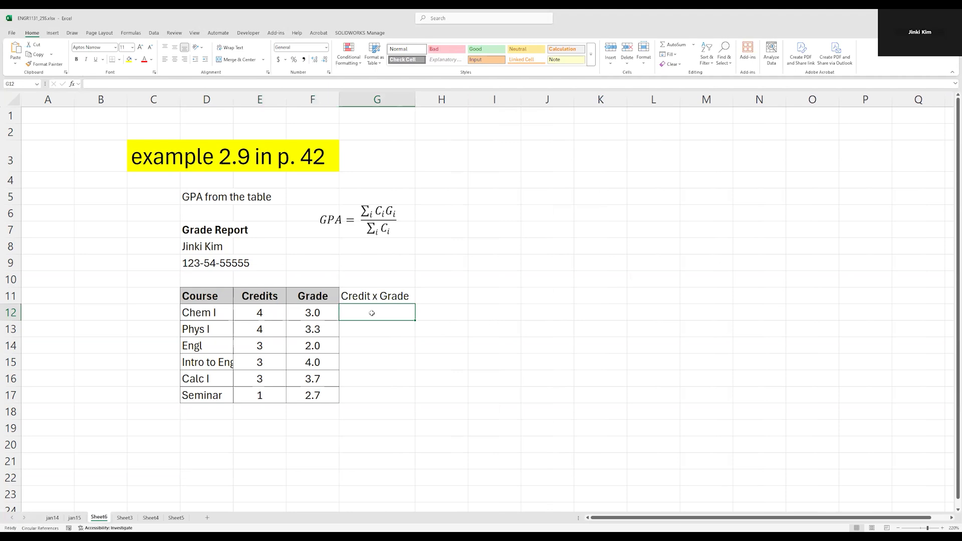
type("=")
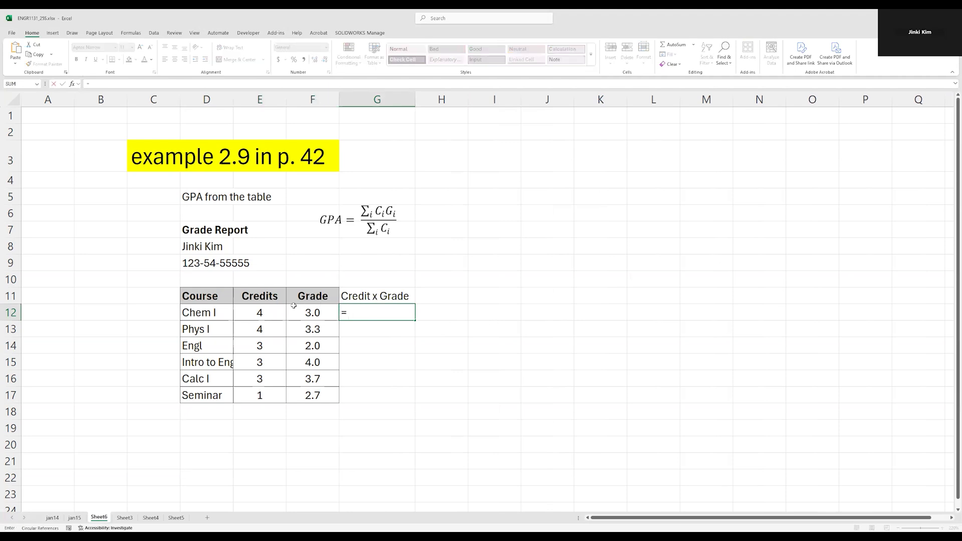
left_click(265, 312)
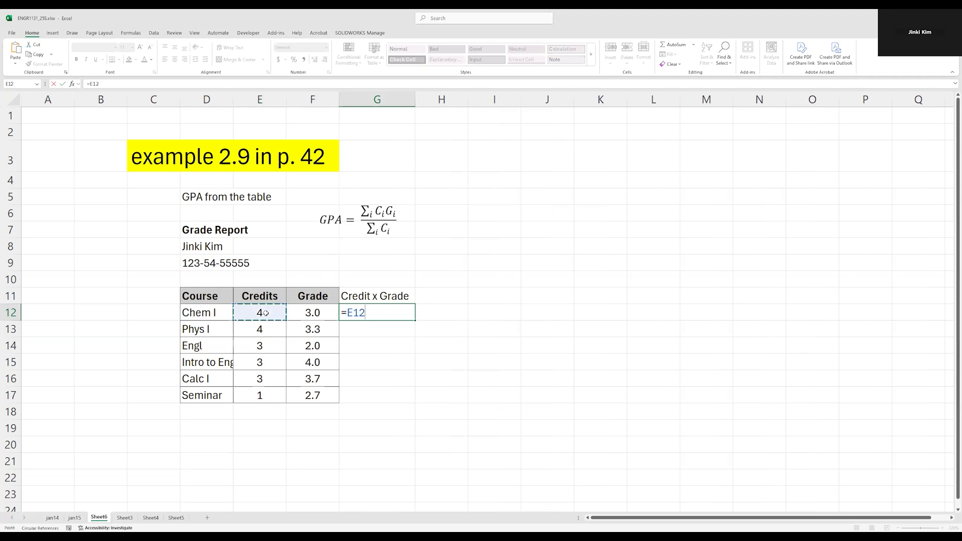
type("*")
left_click(314, 312)
key("Return")
key("Up")
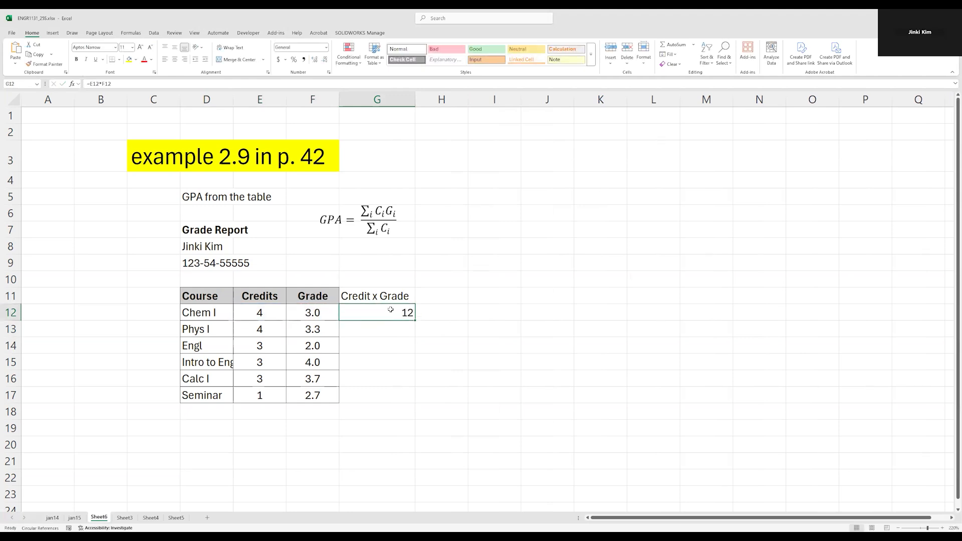
Copy the G12 formula and paste it into G13.
key("ctrl+c")
left_click(393, 328)
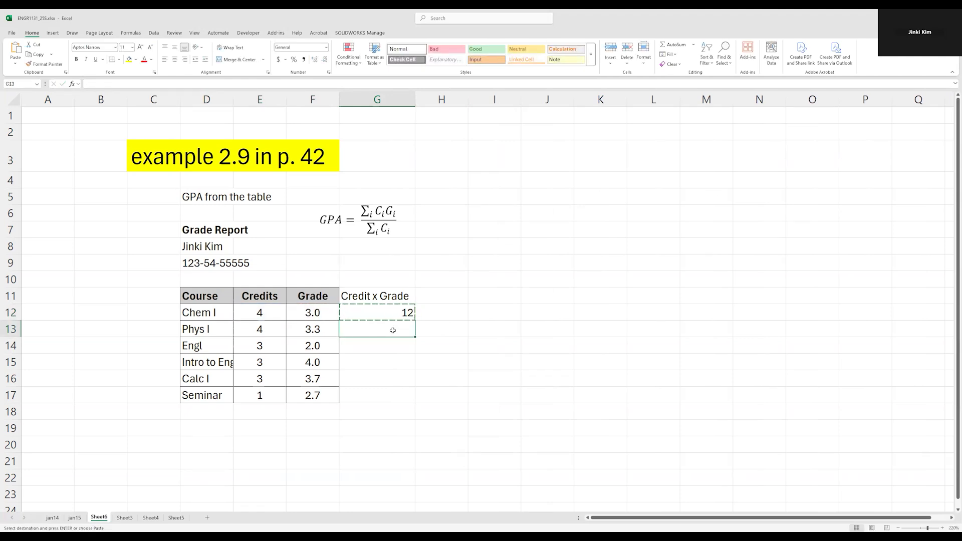
key("ctrl+v")
left_click(384, 349)
key("Escape")
left_click(396, 329)
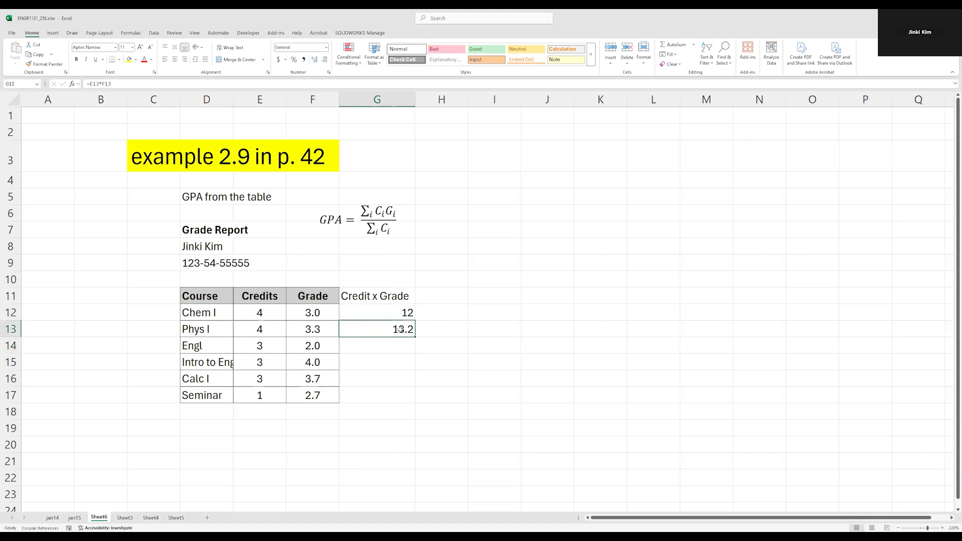
Open the formula in G13 to examine its cell references.
double_click(402, 330)
key("Escape")
double_click(402, 329)
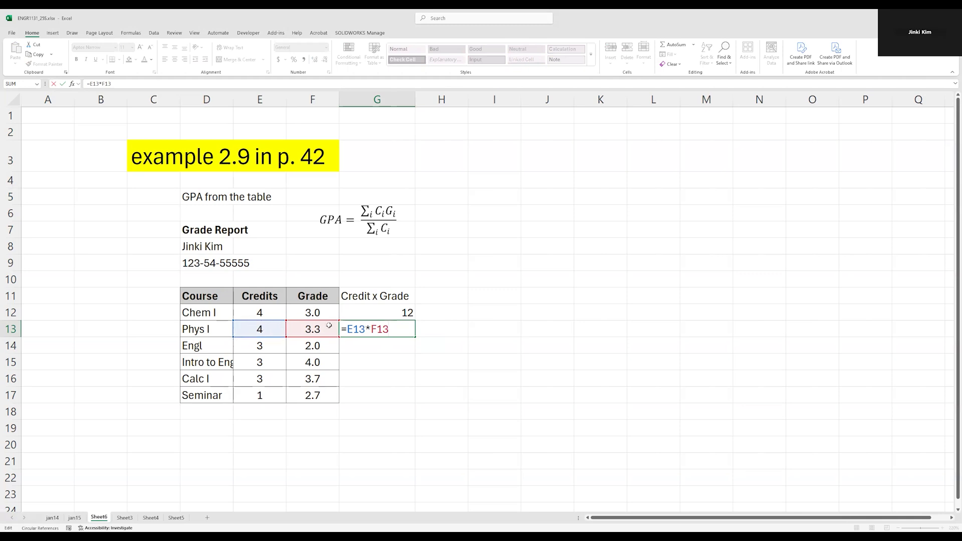
Copy the G13 formula and paste it into G14 through G17 to fill the Credit x Grade column.
key("Escape")
key("ctrl+c")
left_click_drag(388, 345, 375, 394)
key("ctrl+v")
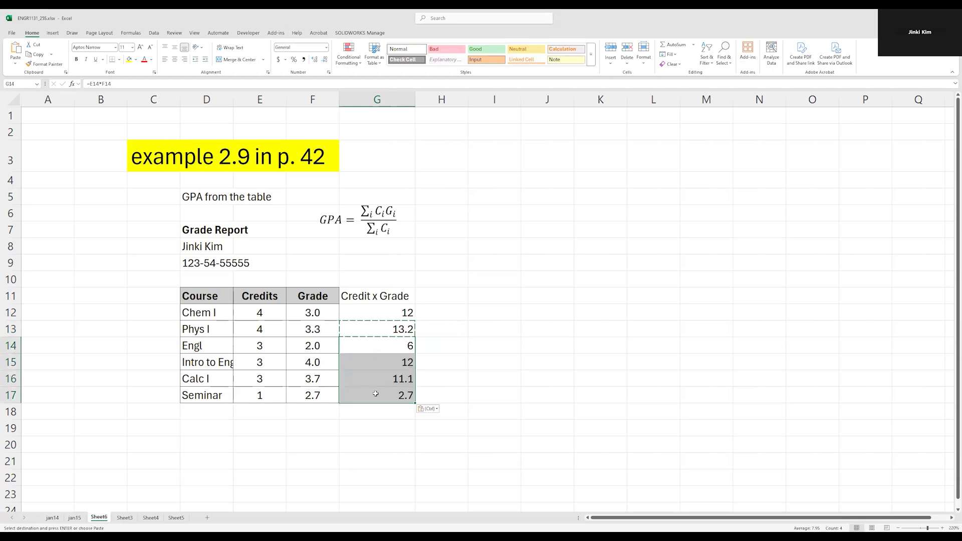
key("Escape")
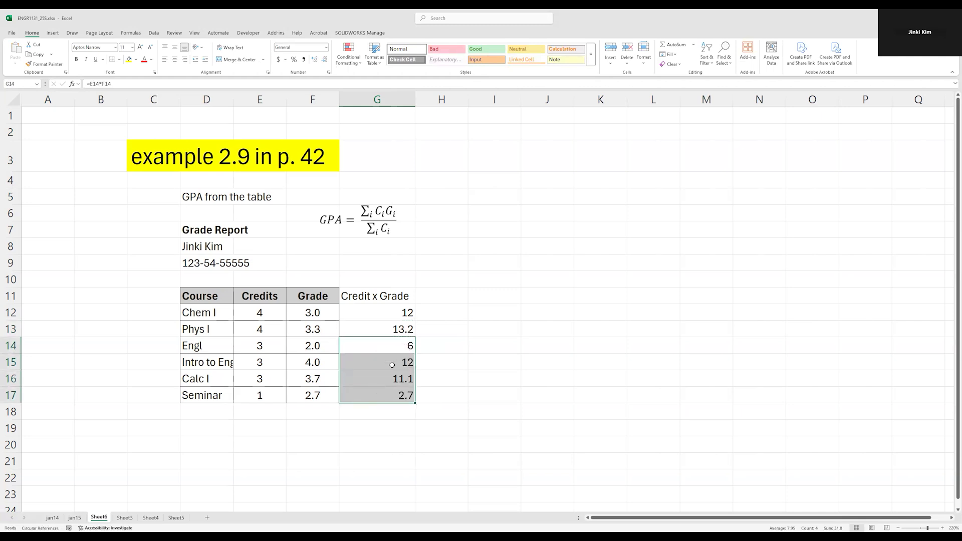
Inspect the formulas in the Credit x Grade cells G12 to G17.
left_click(405, 314)
left_click(401, 329)
left_click(399, 349)
left_click(398, 360)
left_click(398, 376)
left_click(397, 392)
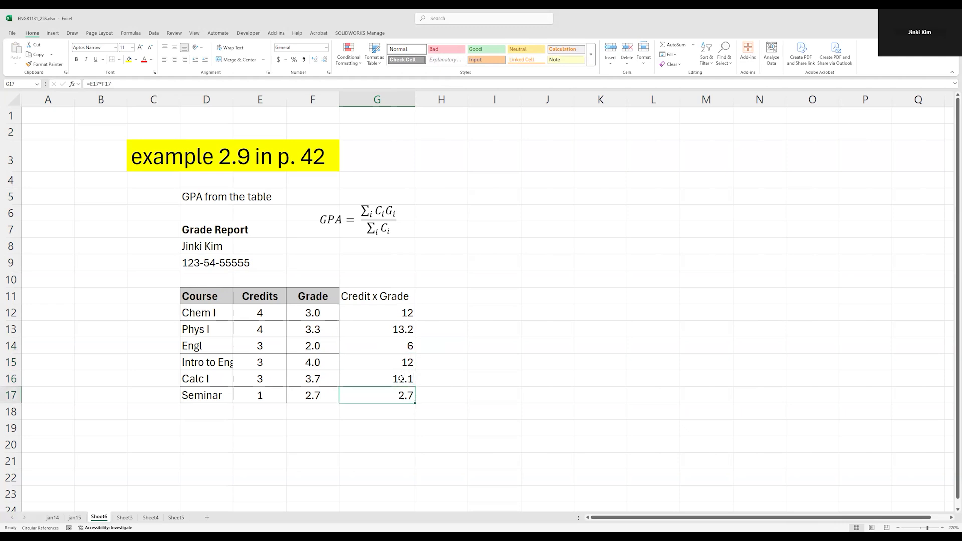
double_click(401, 379)
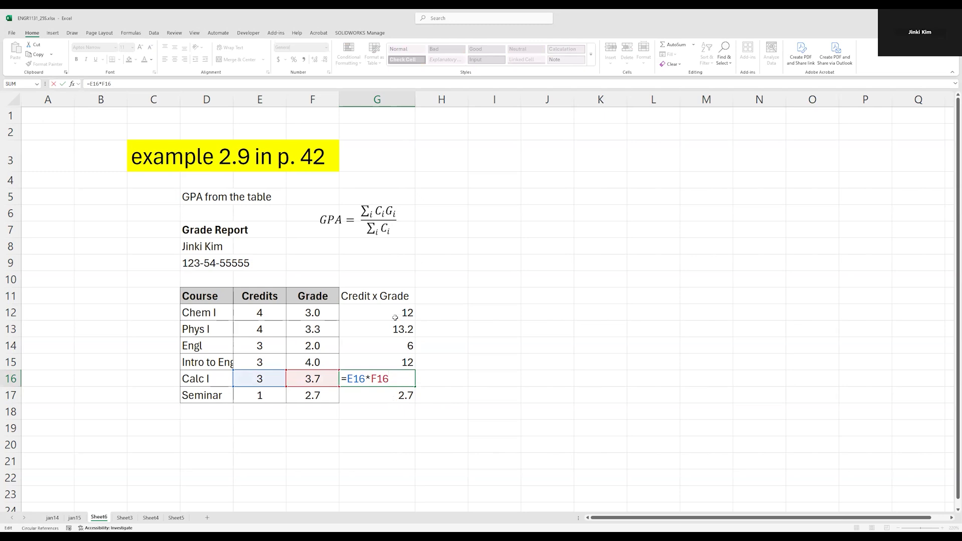
key("Escape")
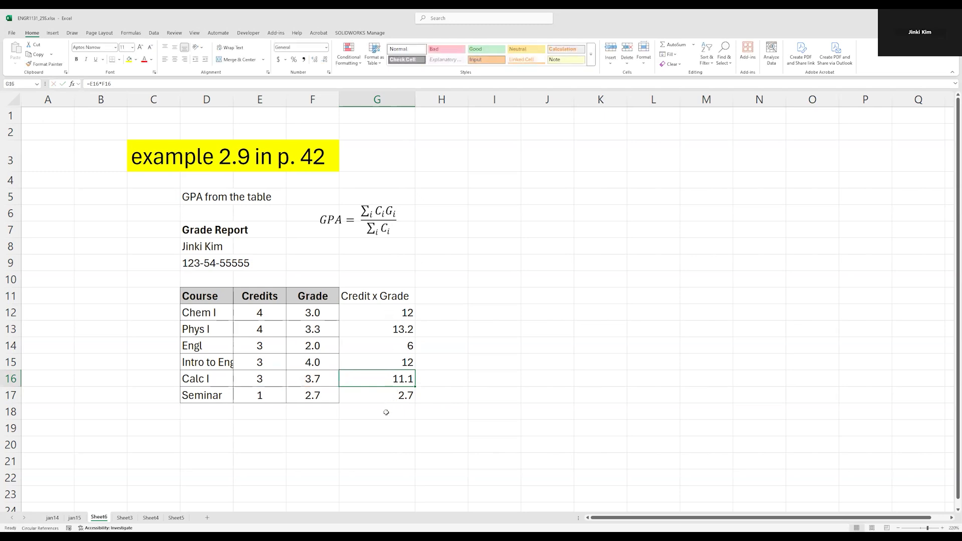
Examine the numerator of the GPA equation.
left_click(397, 313)
left_click(378, 211)
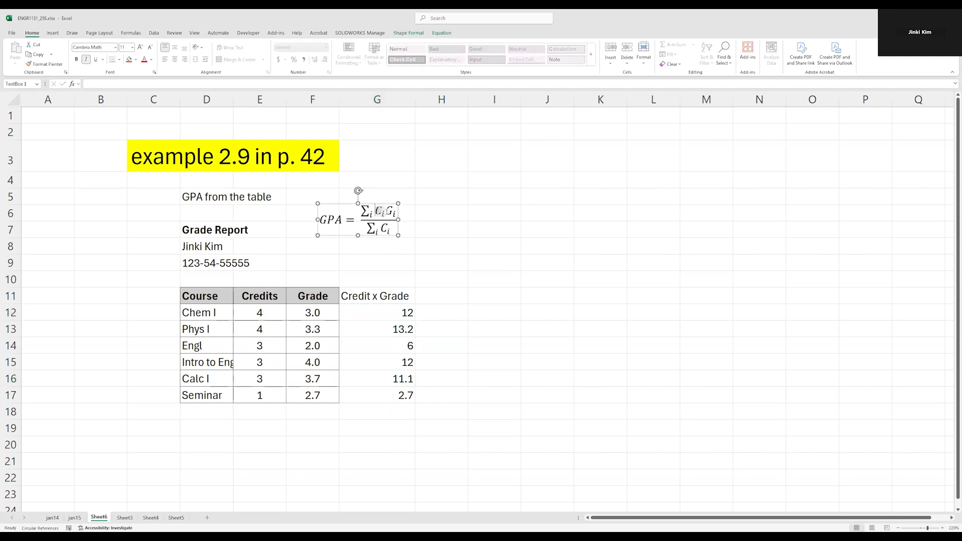
left_click_drag(377, 210, 395, 211)
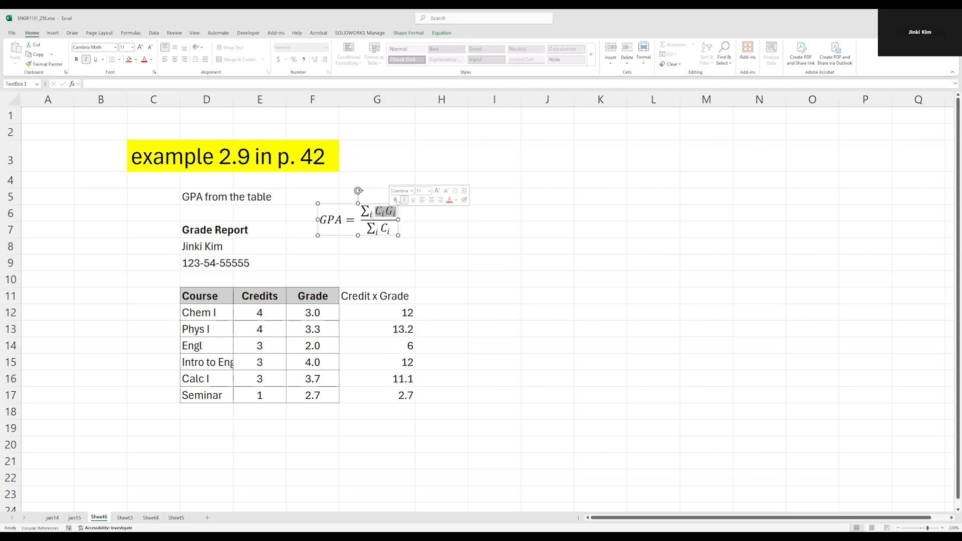
double_click(372, 214)
left_click(372, 214)
left_click(371, 215)
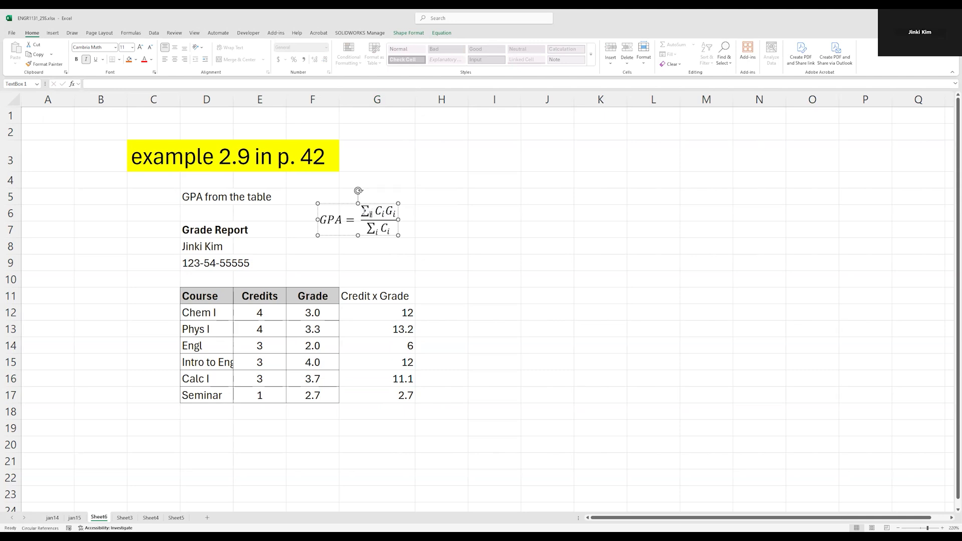
key("Escape")
Enter the formula =G12+G13+G14+G15+G16+G17 in G18 to total the Credit x Grade column.
left_click_drag(395, 309, 384, 396)
left_click(383, 413)
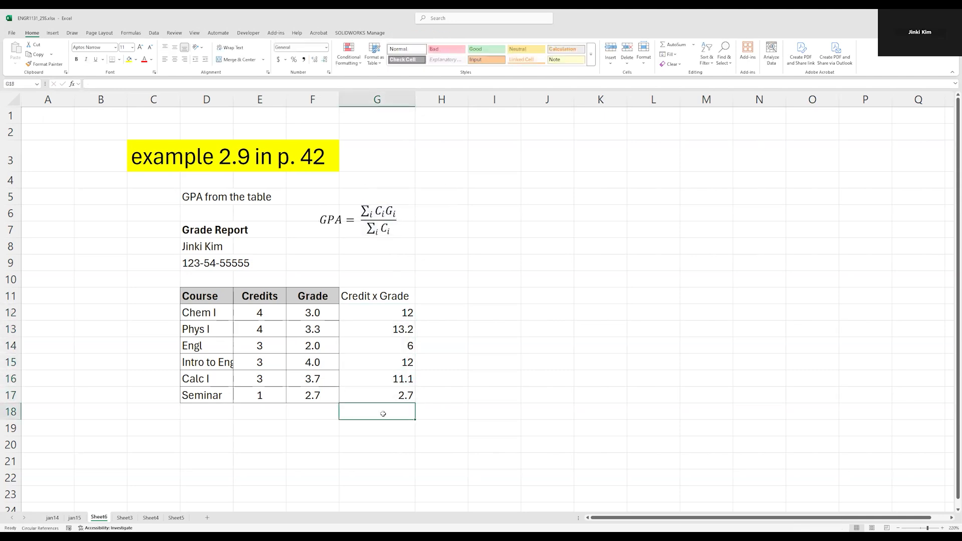
type("=")
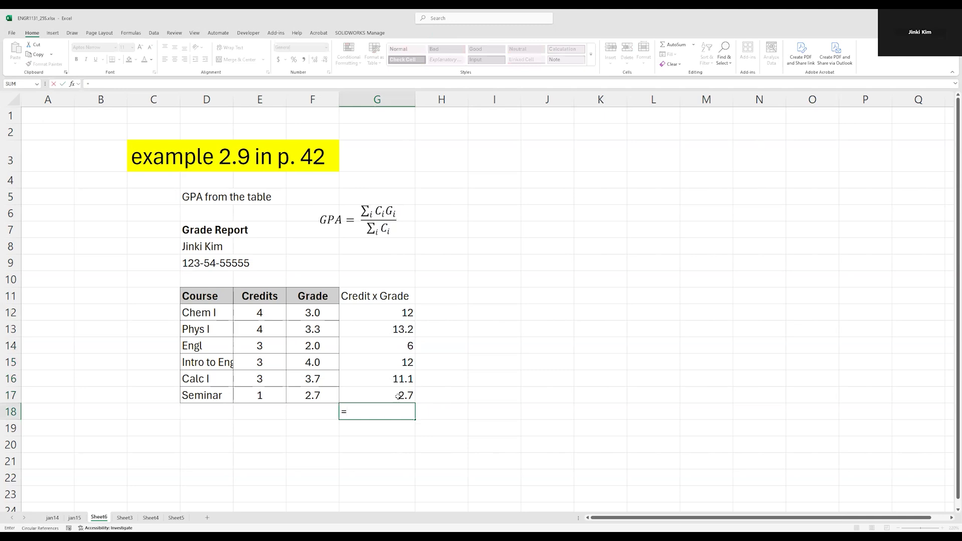
left_click(397, 312)
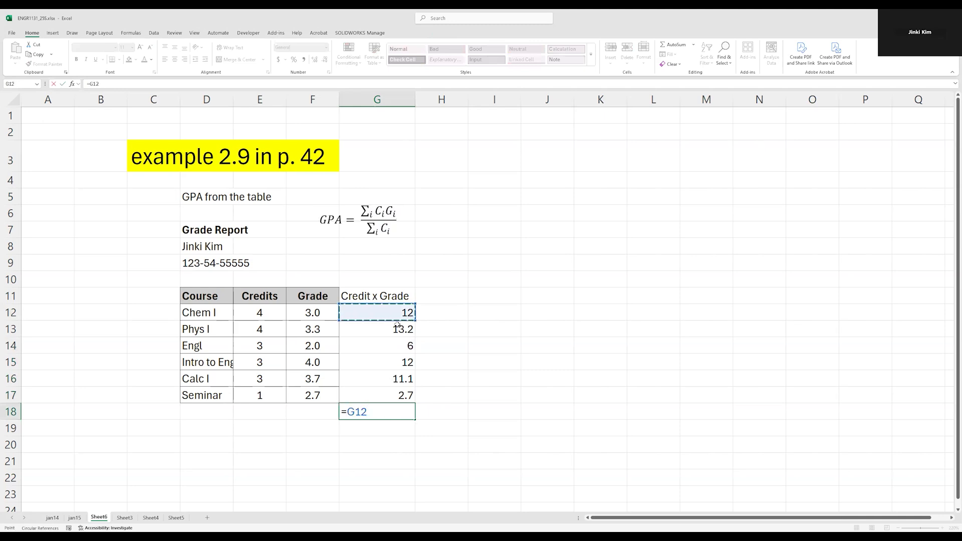
type("+")
left_click(397, 325)
type("+")
left_click(404, 345)
type("+")
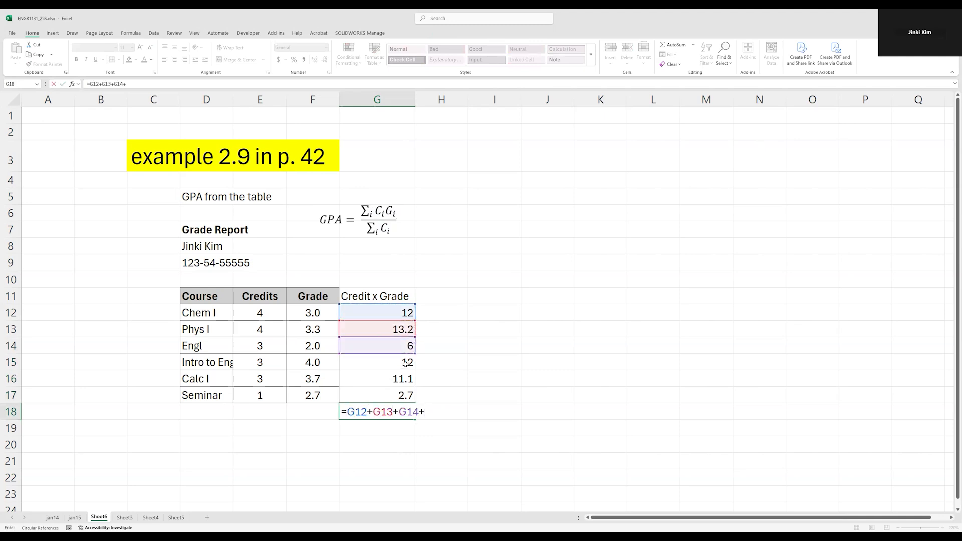
left_click(405, 363)
type("+")
left_click(405, 379)
type("+")
left_click(404, 395)
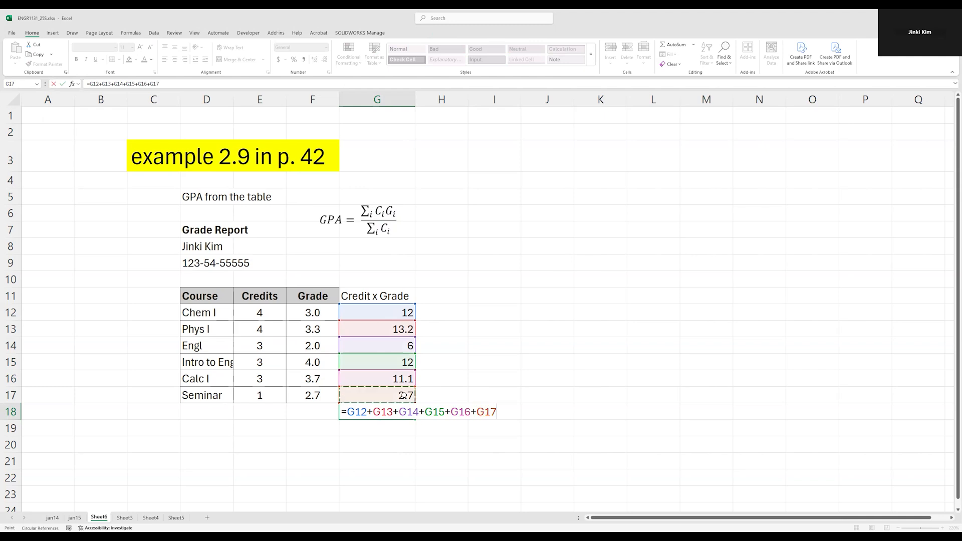
key("Return")
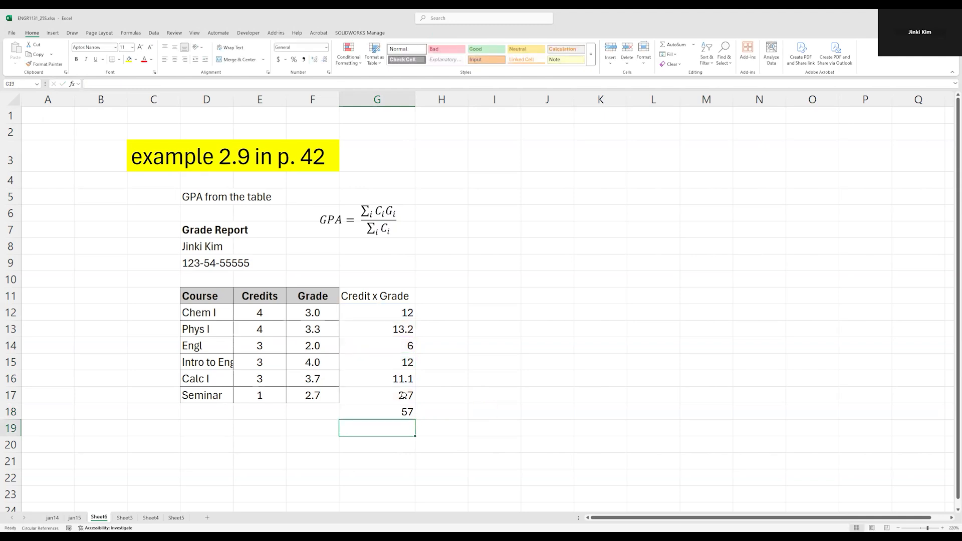
key("Up")
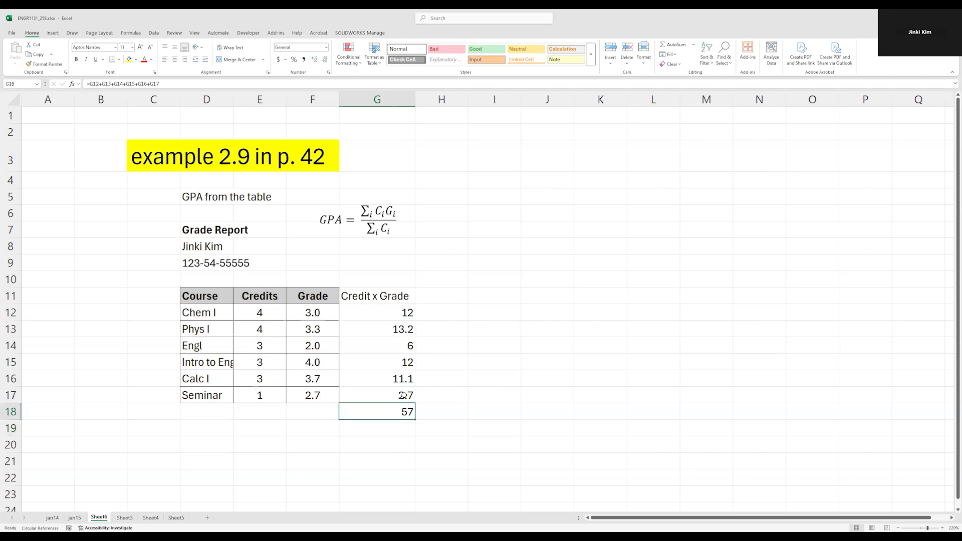
left_click_drag(364, 211, 390, 209)
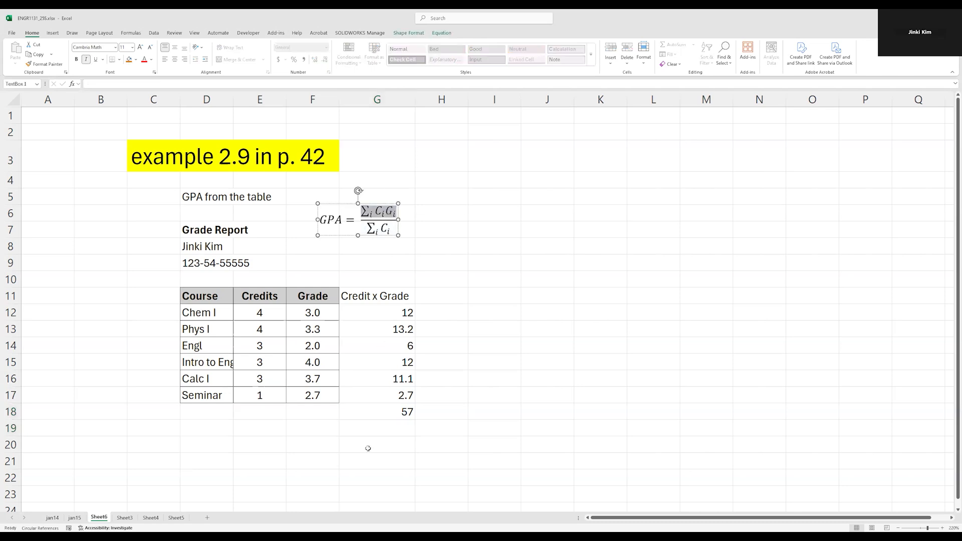
left_click(389, 411)
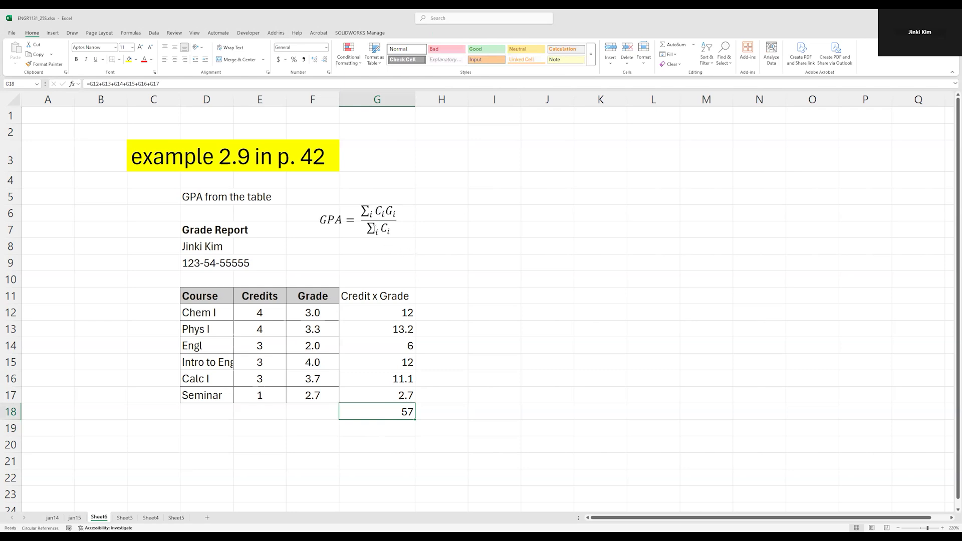
left_click(373, 228)
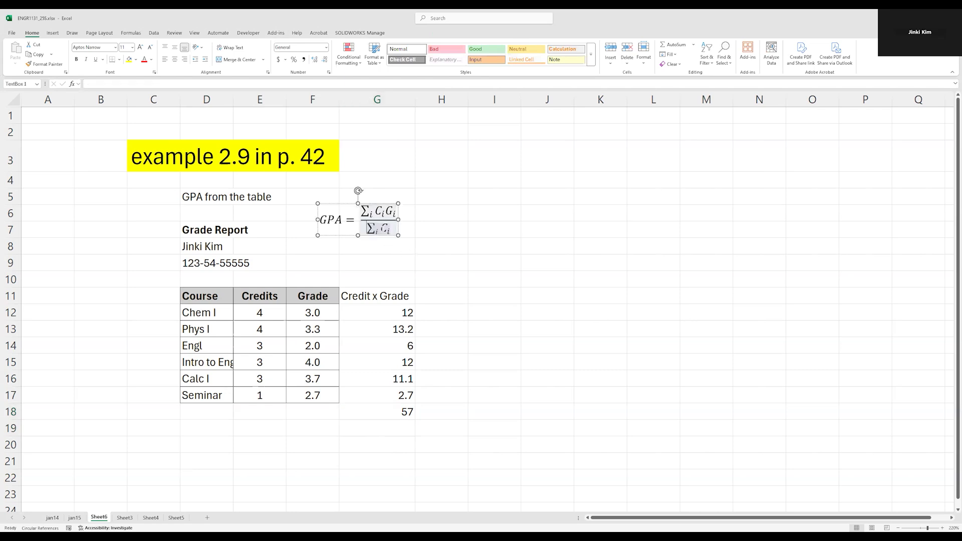
Enter the formula =E12+E13+E14+E15+E16+E17 in E18 to total the credits.
left_click(280, 411)
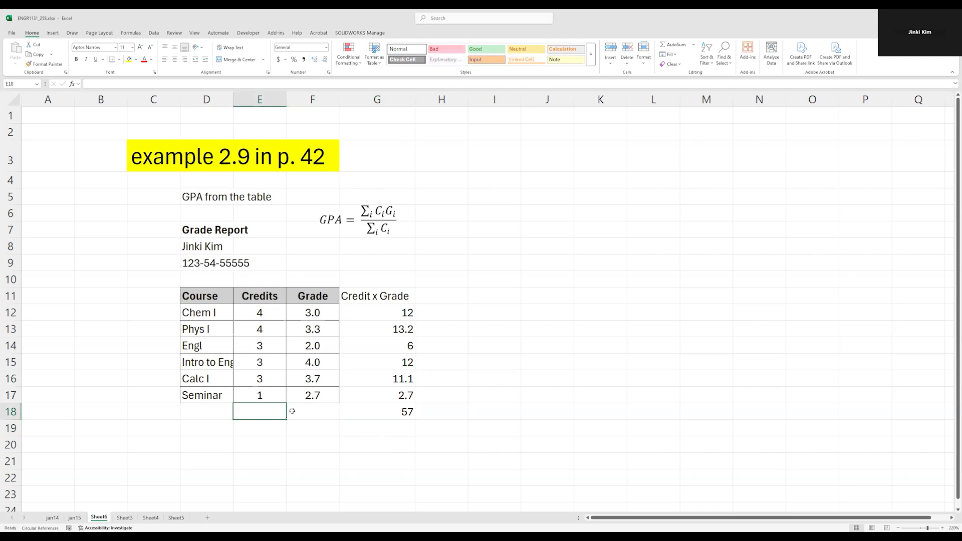
type("=")
left_click(258, 314)
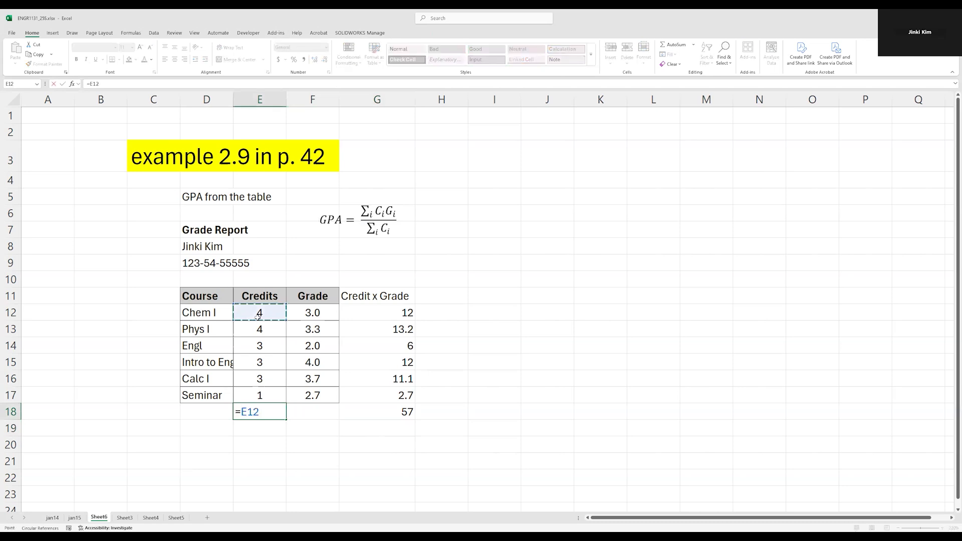
type("+")
left_click(259, 329)
type("+")
left_click(260, 346)
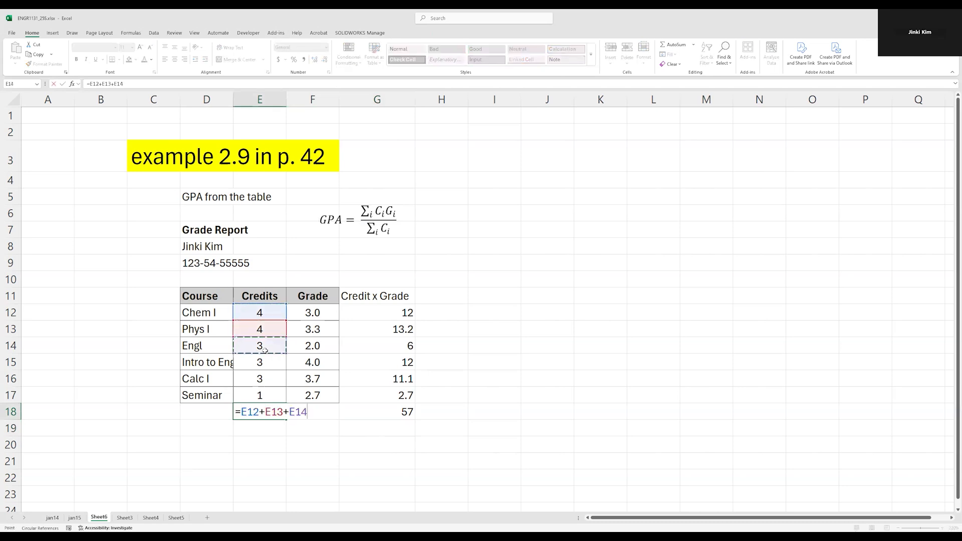
type("+")
left_click(261, 362)
type("+")
left_click(260, 378)
type("+")
left_click(261, 395)
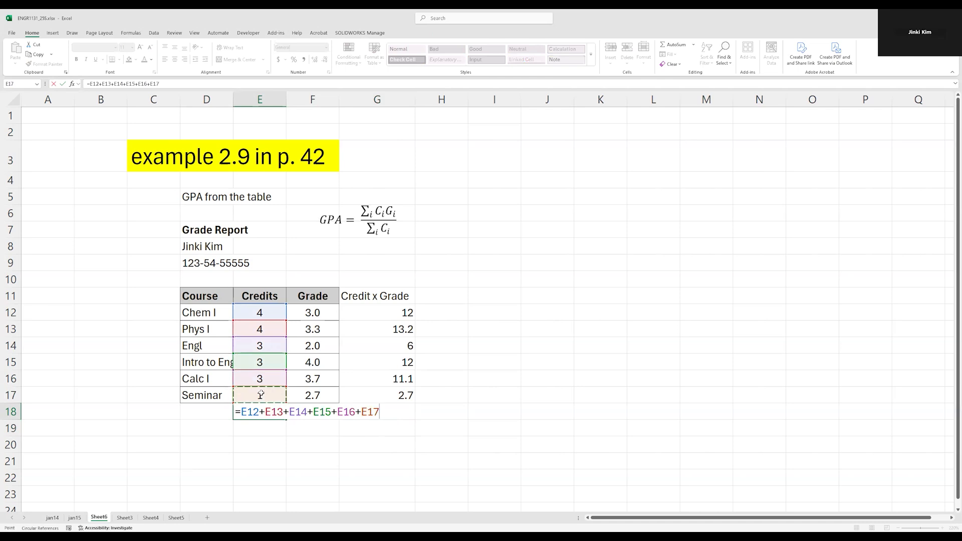
key("Return")
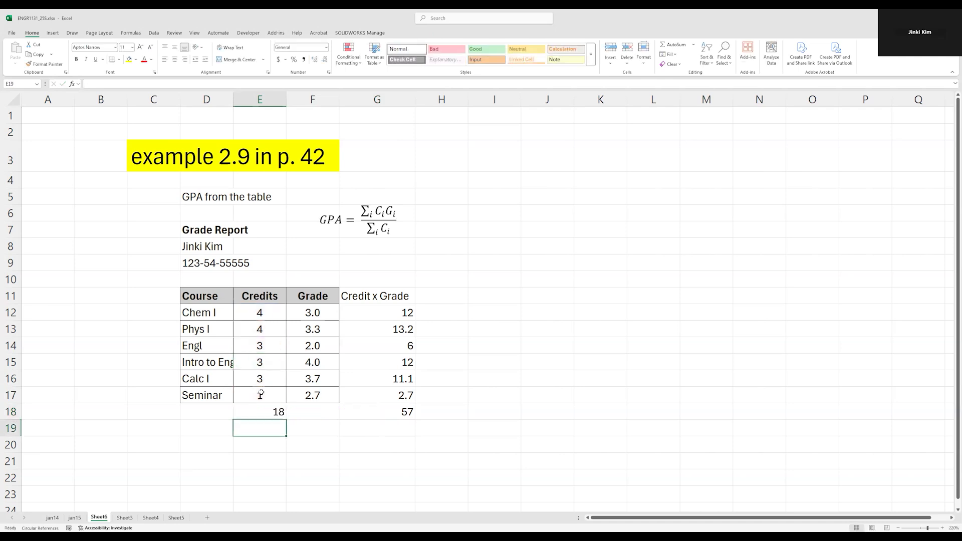
Copy the G18 total formula and paste it into E18.
key("Up")
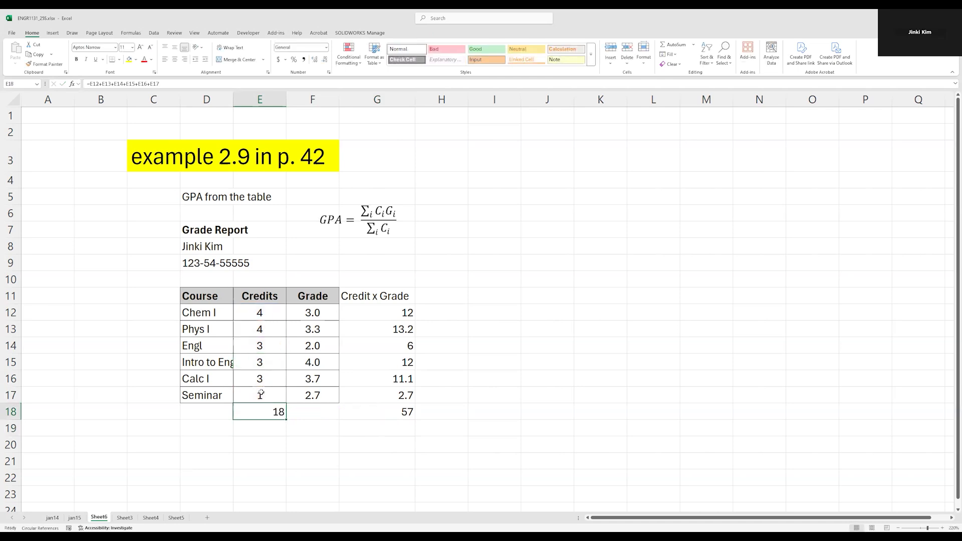
key("Right")
key("Right")
key("Right")
key("Left")
key("ctrl+c")
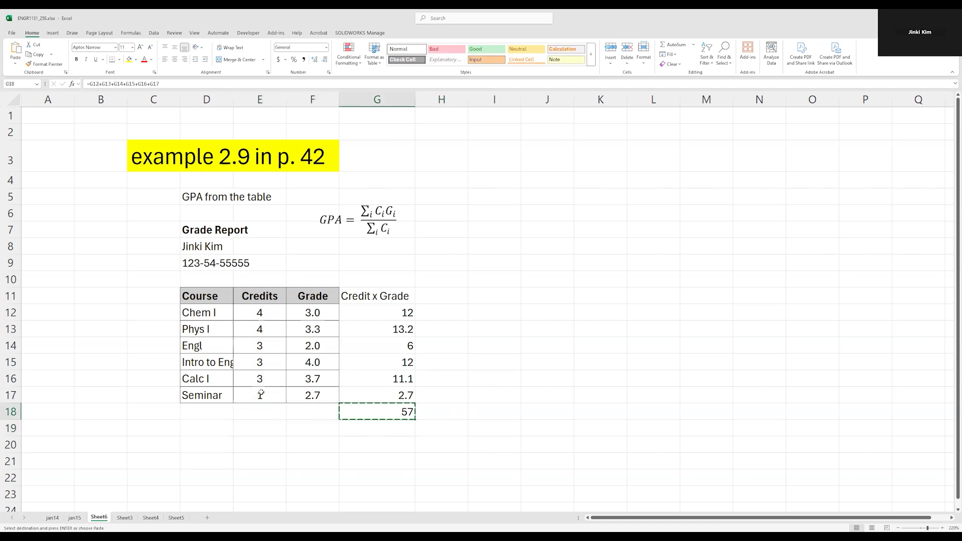
key("Left")
key("Left")
key("ctrl+v")
key("Escape")
Examine the total formulas in G18 and E18 and the Credit x Grade cells they add up.
double_click(394, 413)
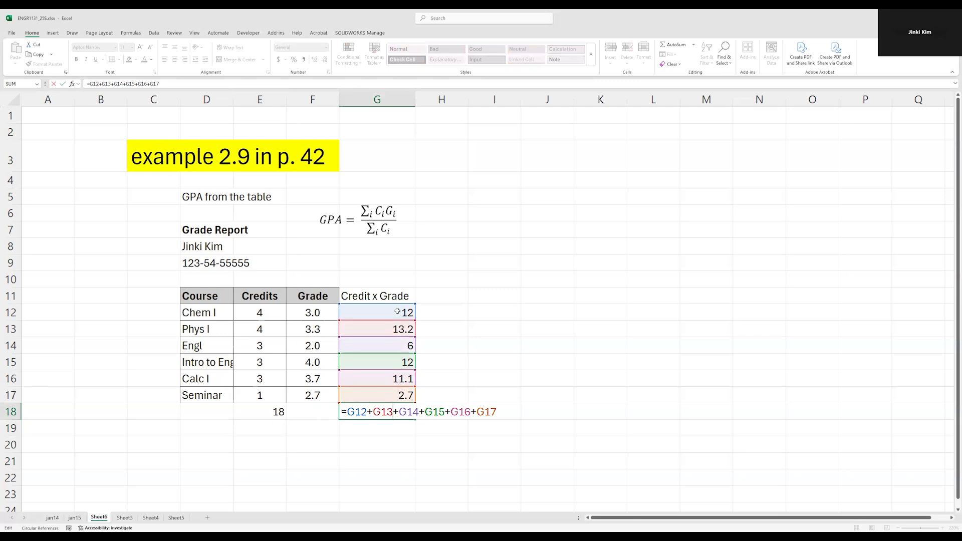
left_click(363, 412)
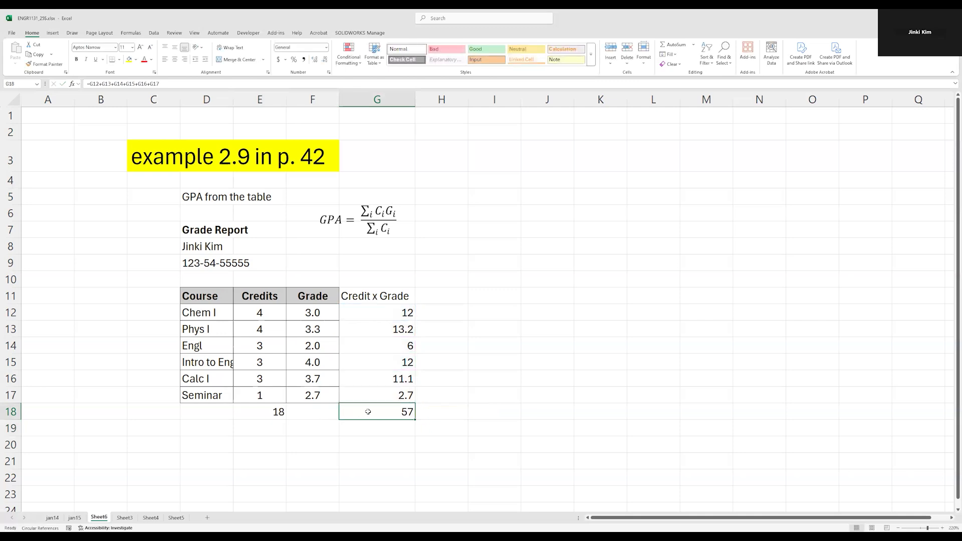
double_click(266, 412)
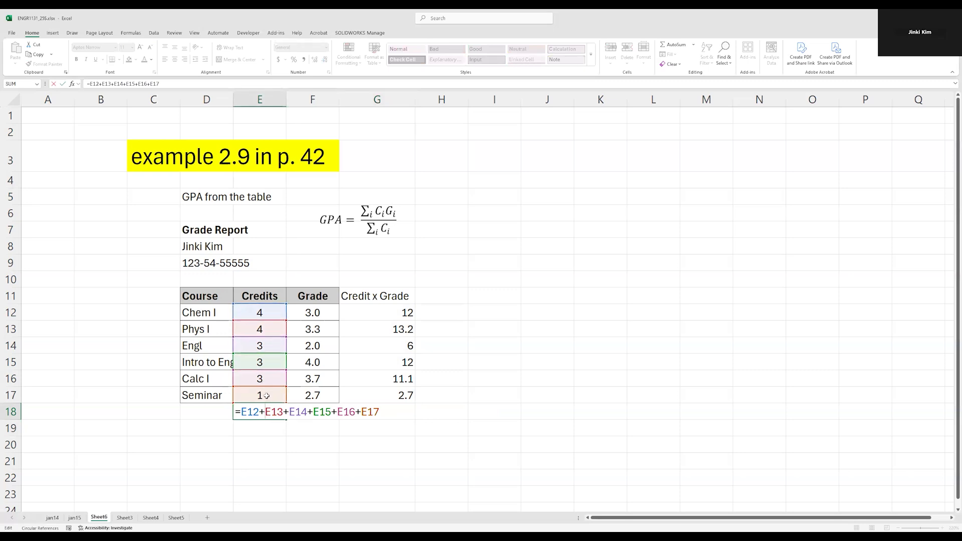
key("ctrl+Return")
left_click_drag(389, 315, 397, 394)
left_click(401, 316)
left_click(400, 328)
left_click(398, 347)
left_click(397, 362)
left_click(398, 379)
left_click(395, 393)
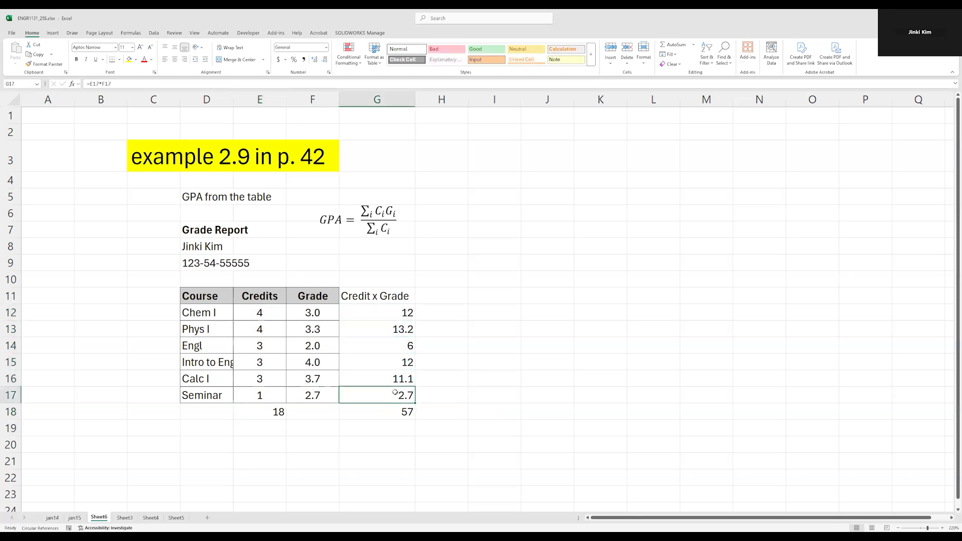
double_click(394, 411)
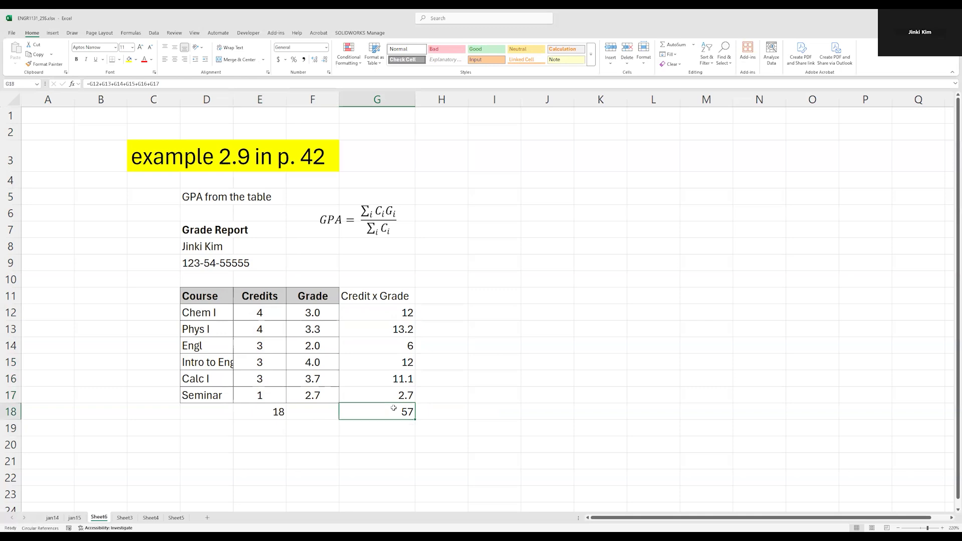
key("Escape")
double_click(271, 412)
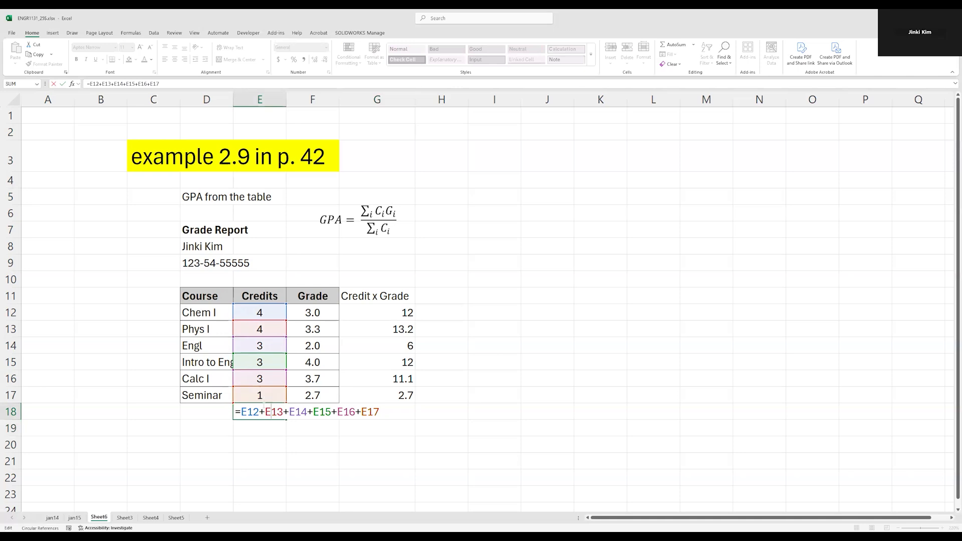
key("ctrl+Return")
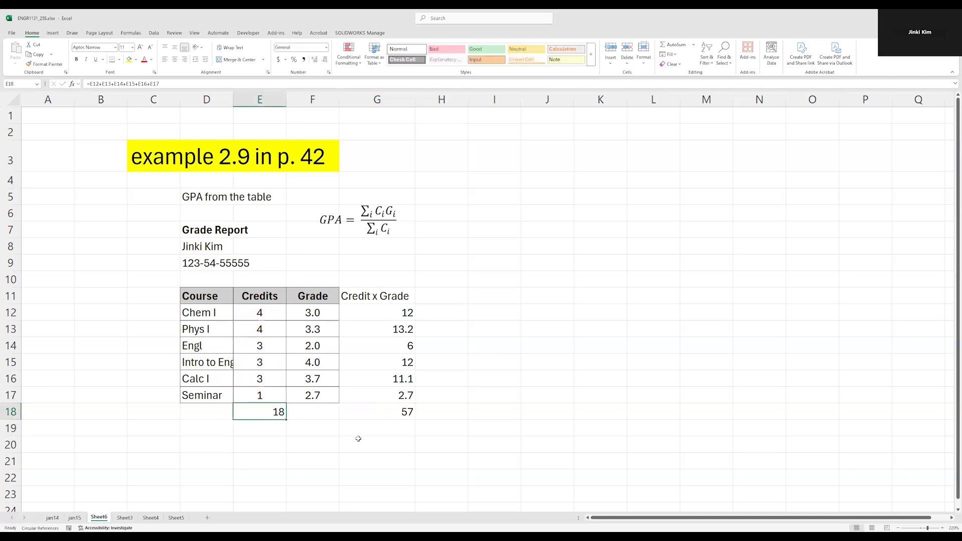
left_click(396, 411)
left_click(424, 410)
left_click(402, 410)
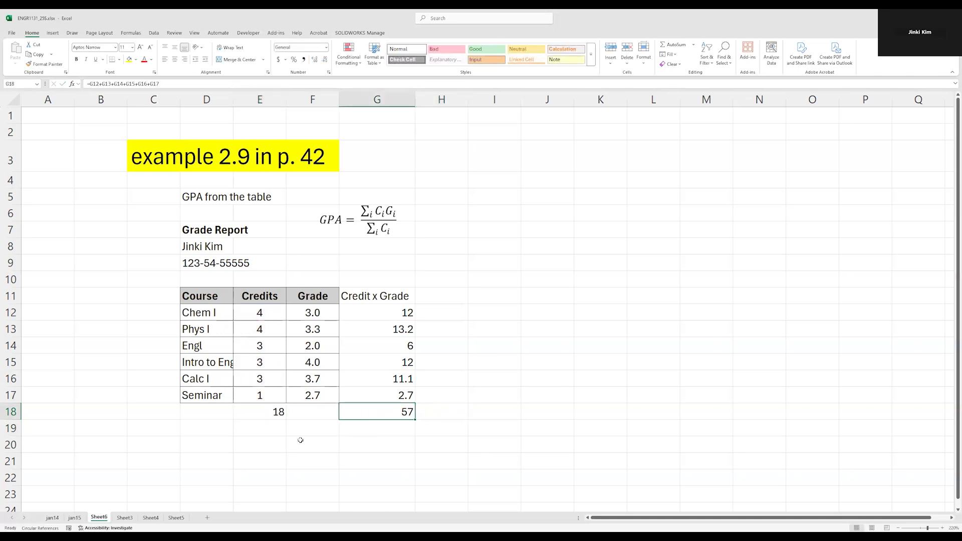
Enter the label "GPA" in cell F20.
left_click(369, 439)
left_click(323, 441)
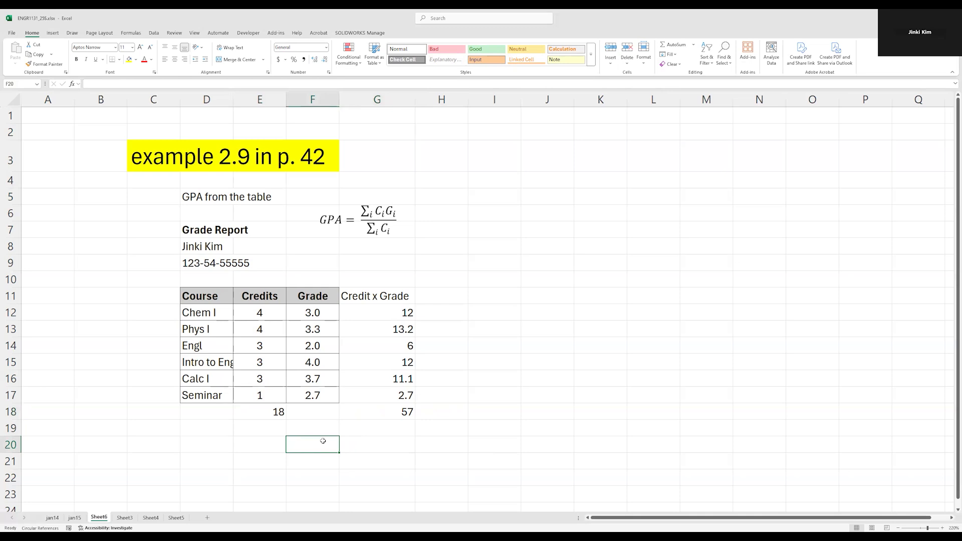
type("GPA")
key("Tab")
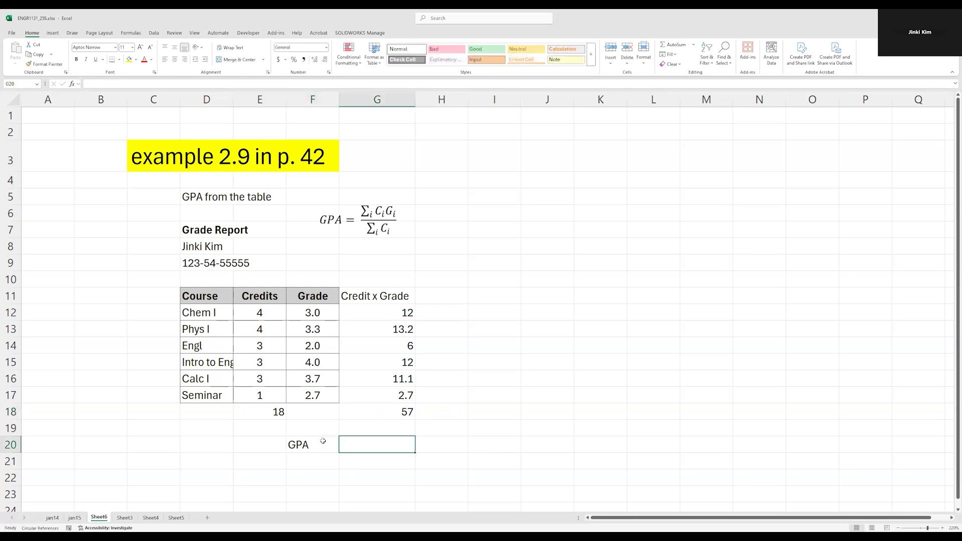
Enter the formula =G18/E18 in G20 to compute the GPA from the two totals.
type("=")
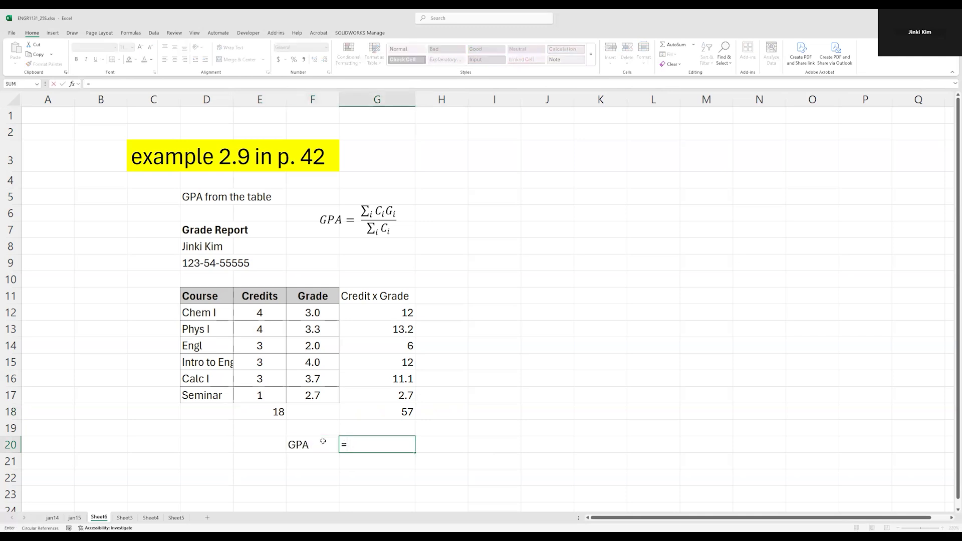
left_click(392, 409)
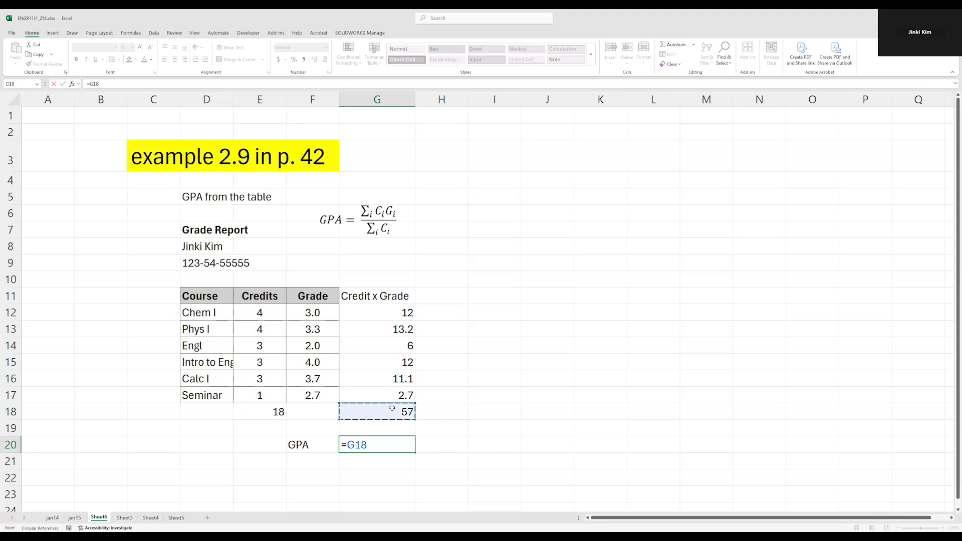
type("/")
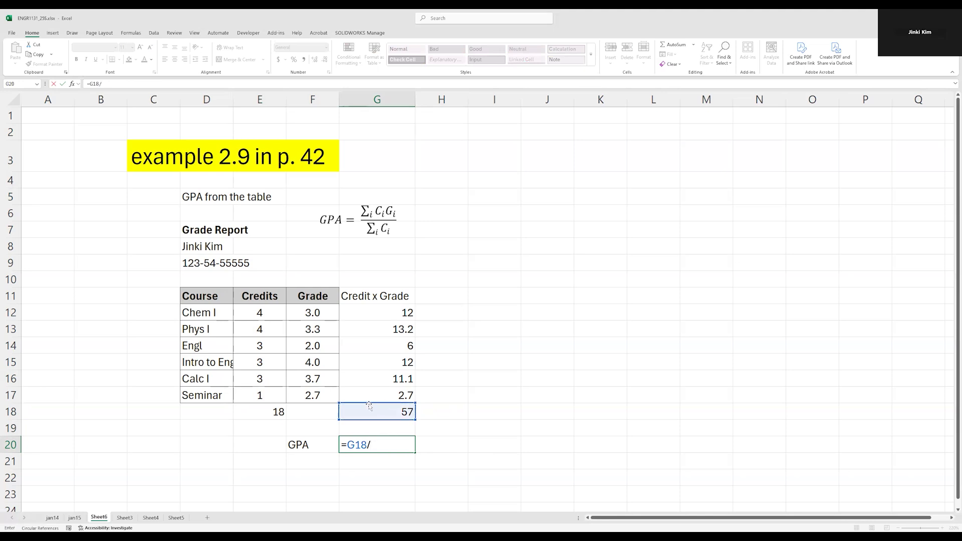
left_click(268, 407)
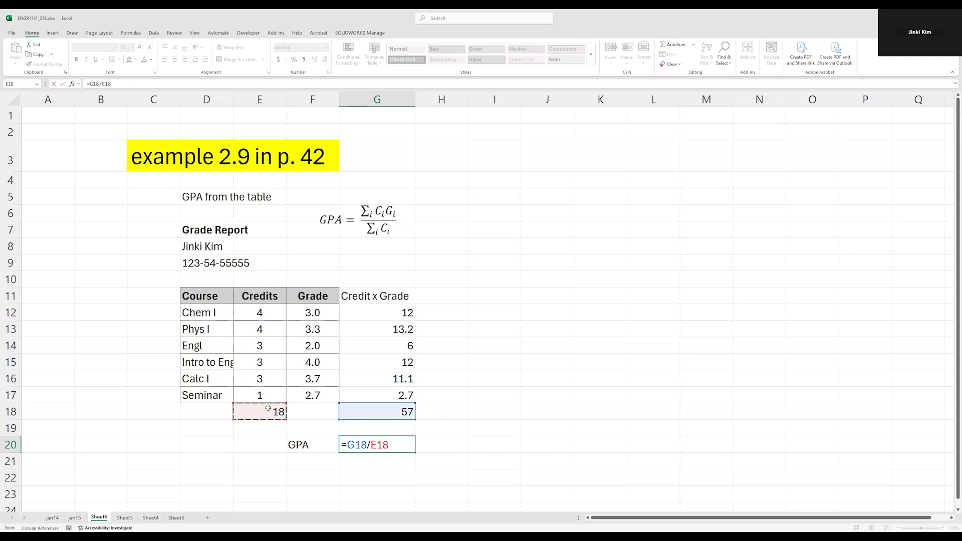
key("Return")
Reduce the GPA result in G20 to two decimal places.
left_click(395, 448)
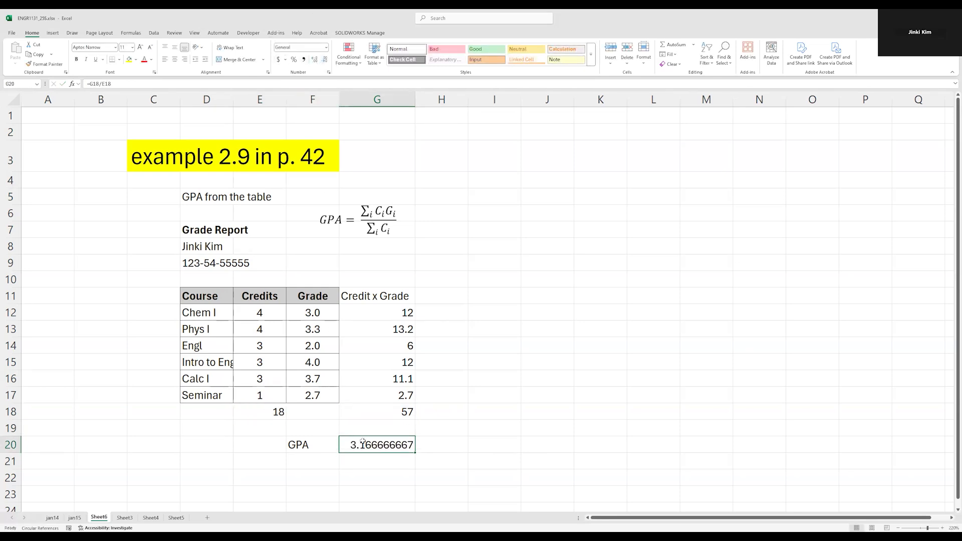
left_click(315, 60)
left_click(326, 60)
left_click(326, 60)
left_click(326, 61)
left_click(326, 60)
left_click(326, 60)
left_click(326, 60)
left_click(326, 60)
left_click(326, 61)
left_click(418, 301)
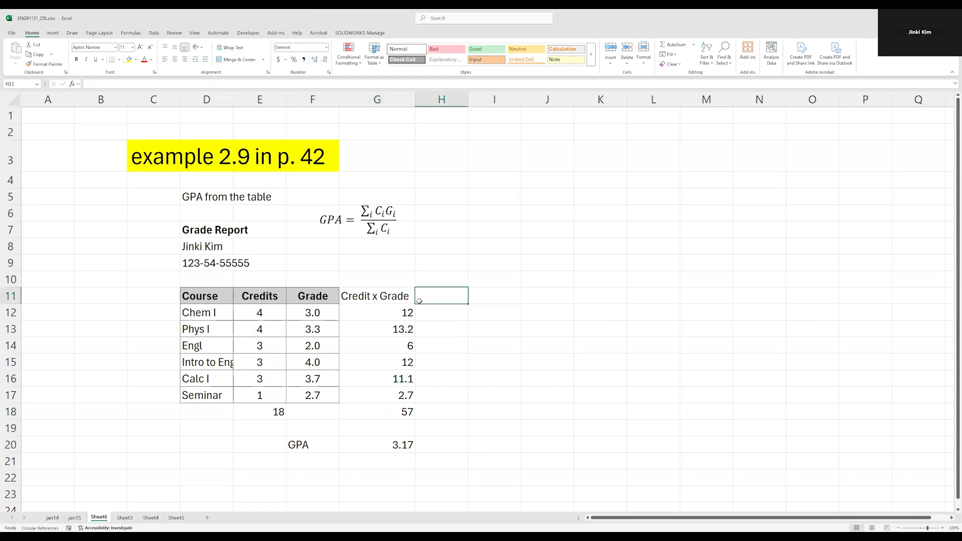
Apply all borders to the grade table from the Course header through the Seminar row in column G.
left_click_drag(394, 296, 227, 395)
left_click_drag(372, 296, 231, 391)
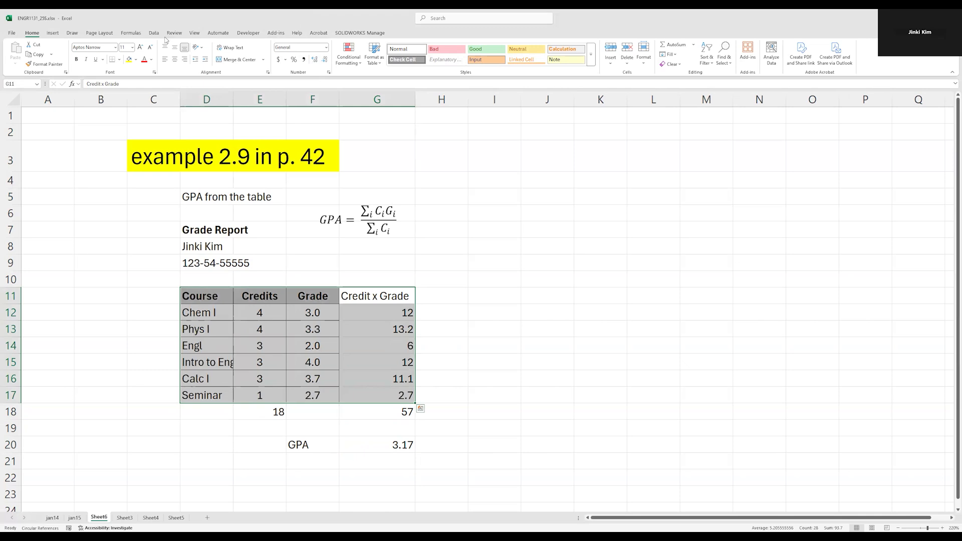
left_click(119, 59)
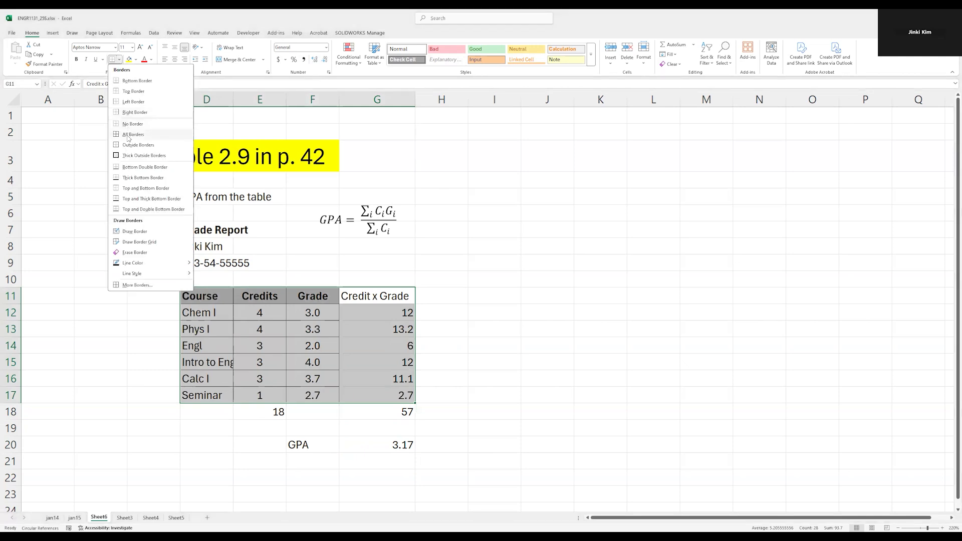
left_click(128, 138)
Make the Credit x Grade header bold and fill it with White, Background 1, Darker 15% grey.
left_click(368, 339)
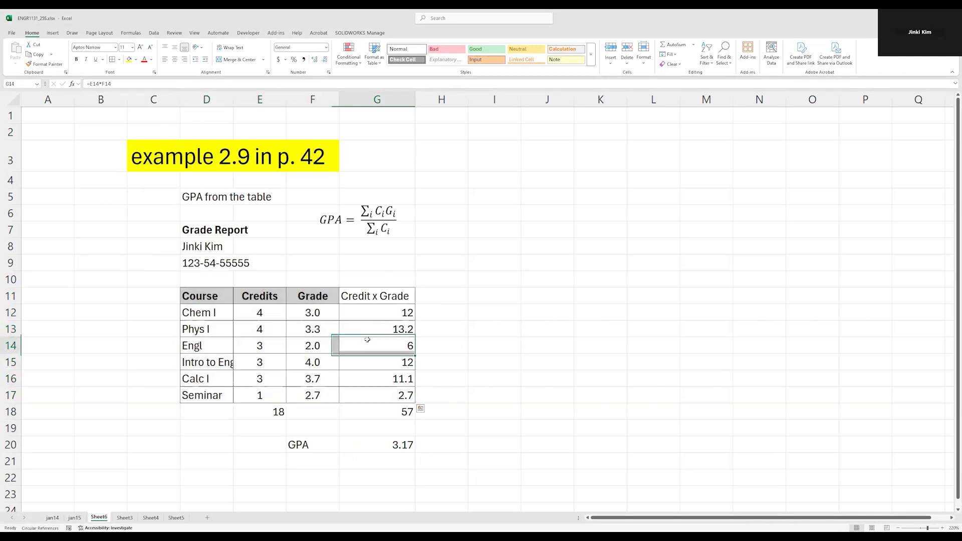
left_click(374, 296)
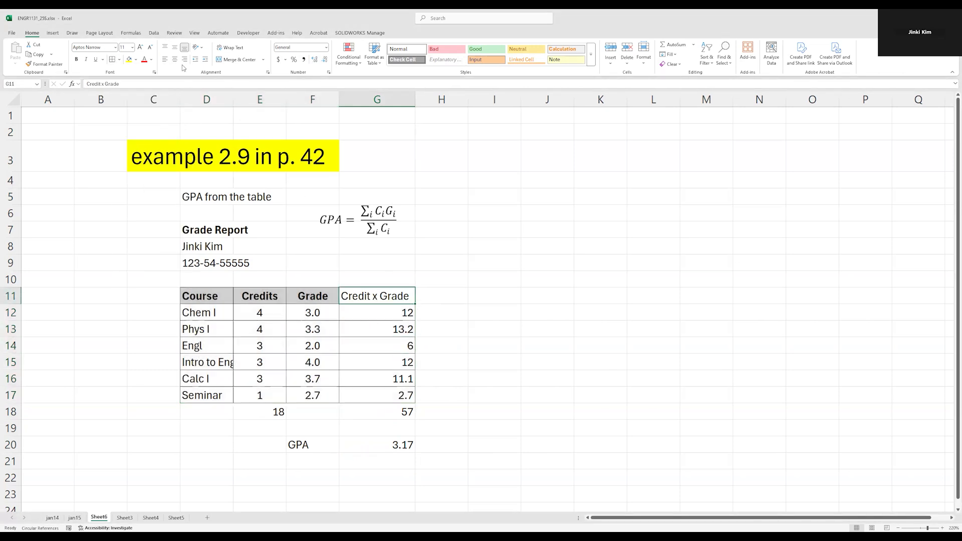
left_click(76, 59)
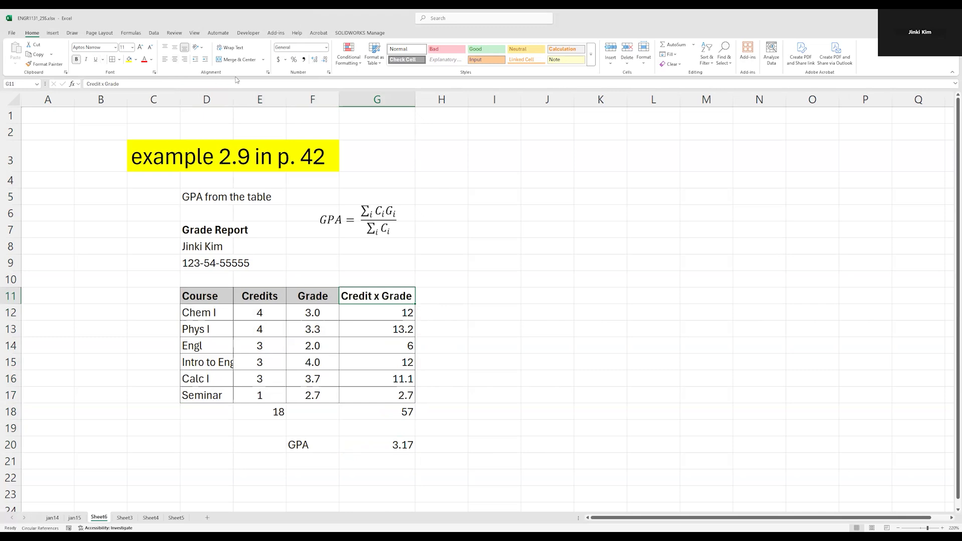
left_click(136, 60)
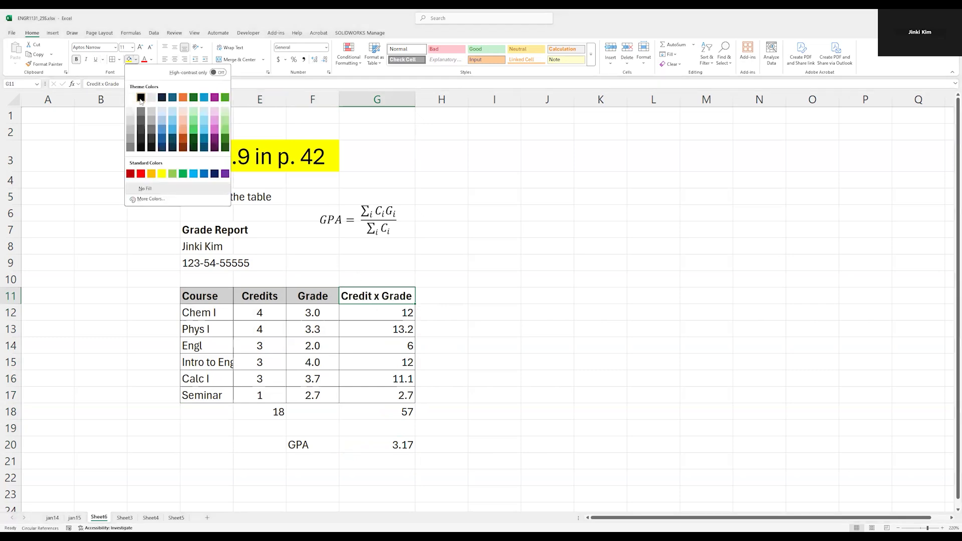
left_click(133, 122)
Center-align the Credit x Grade column from its header down to the total.
left_click(390, 359)
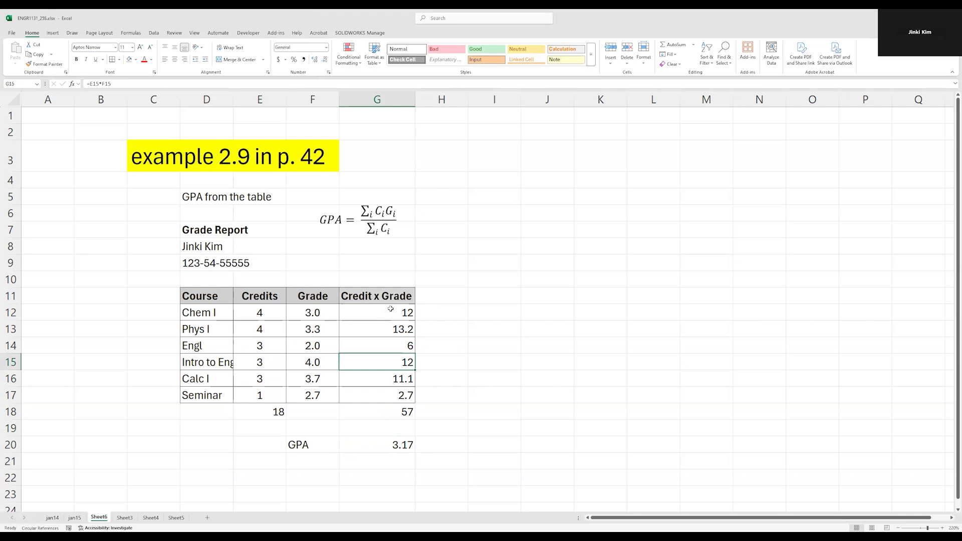
left_click_drag(392, 298, 377, 412)
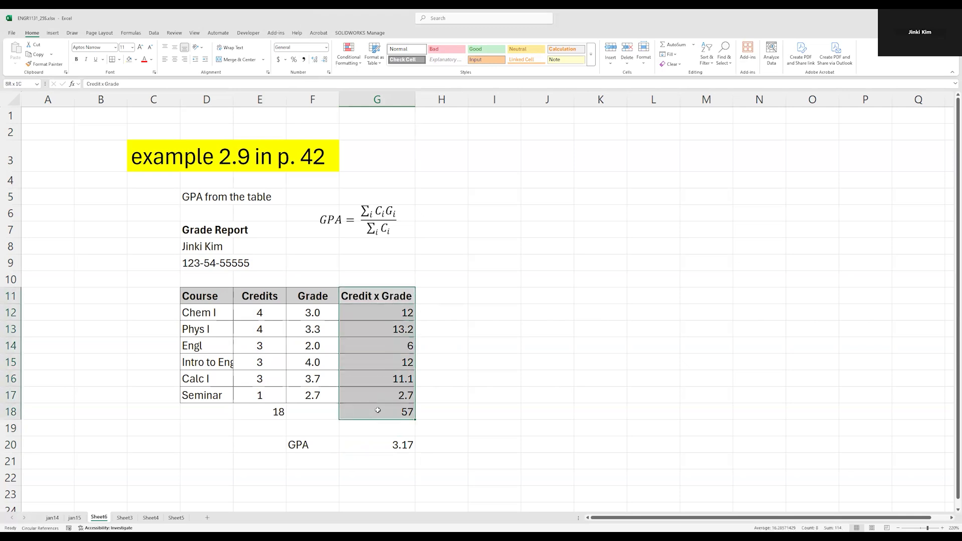
left_click(174, 60)
Center-align the Credits column from its header down to the total.
left_click_drag(269, 296, 292, 425)
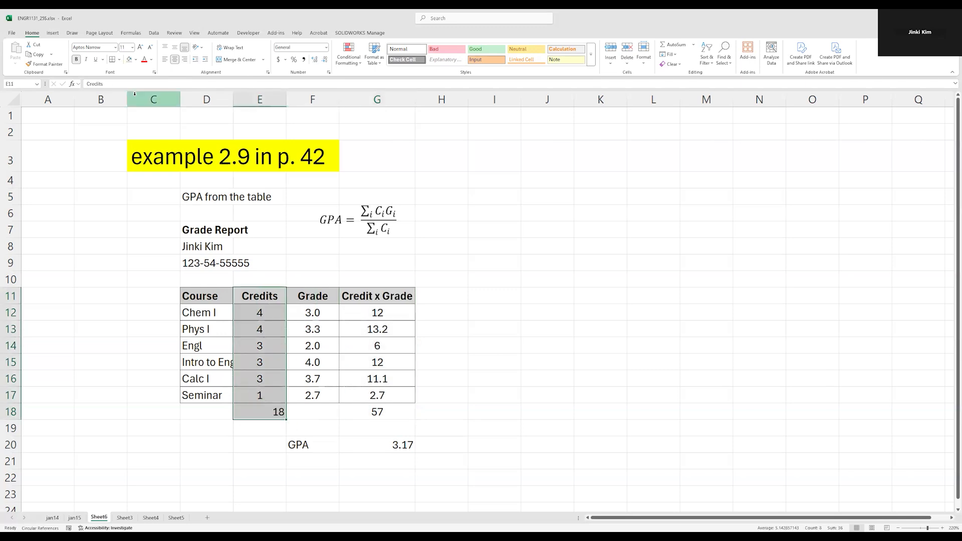
left_click(175, 60)
left_click(174, 60)
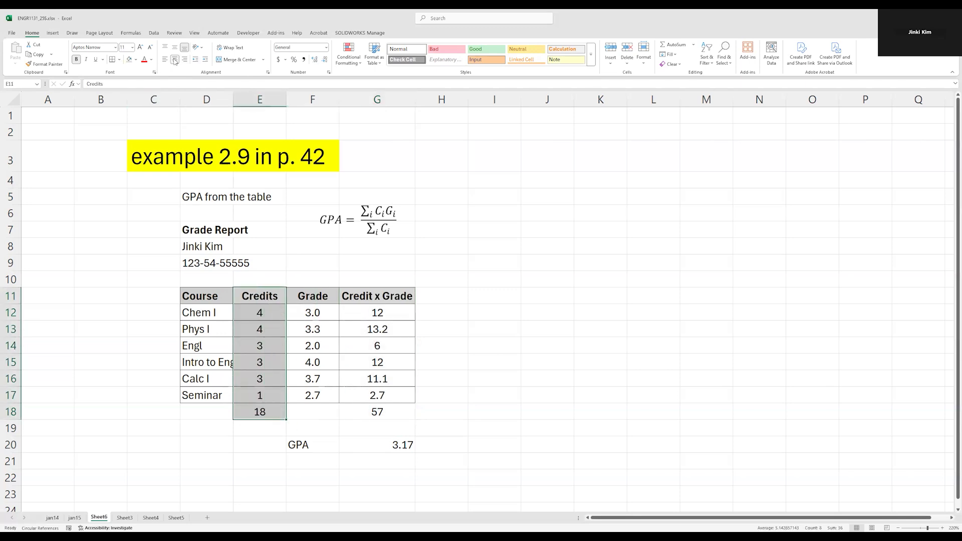
Make the GPA label in F20 bold and fill it with the same light grey.
left_click(361, 445)
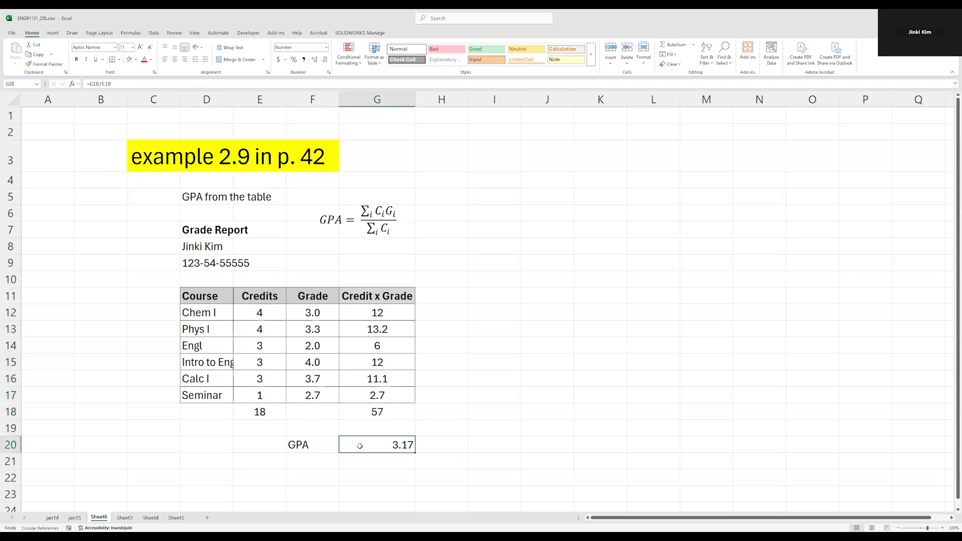
left_click(329, 439)
key("ctrl+b")
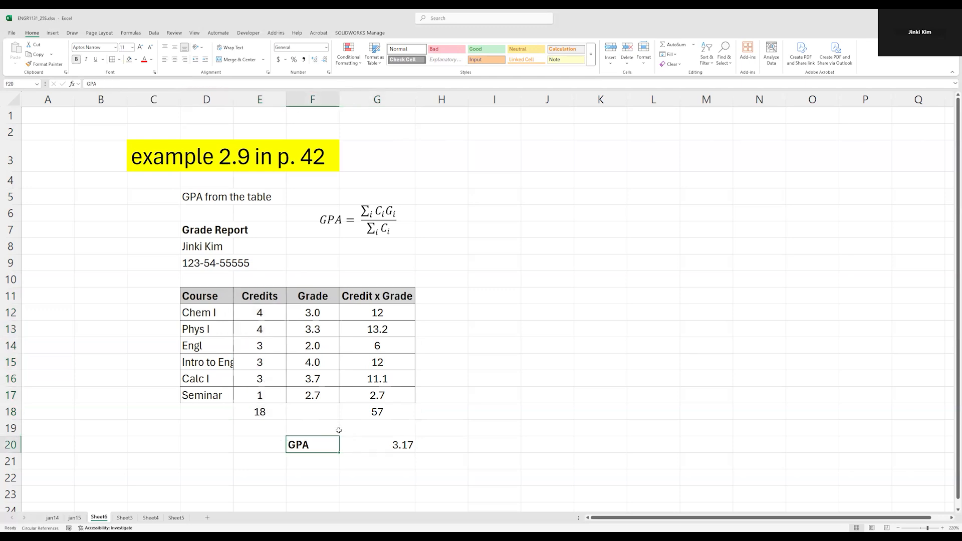
left_click(130, 59)
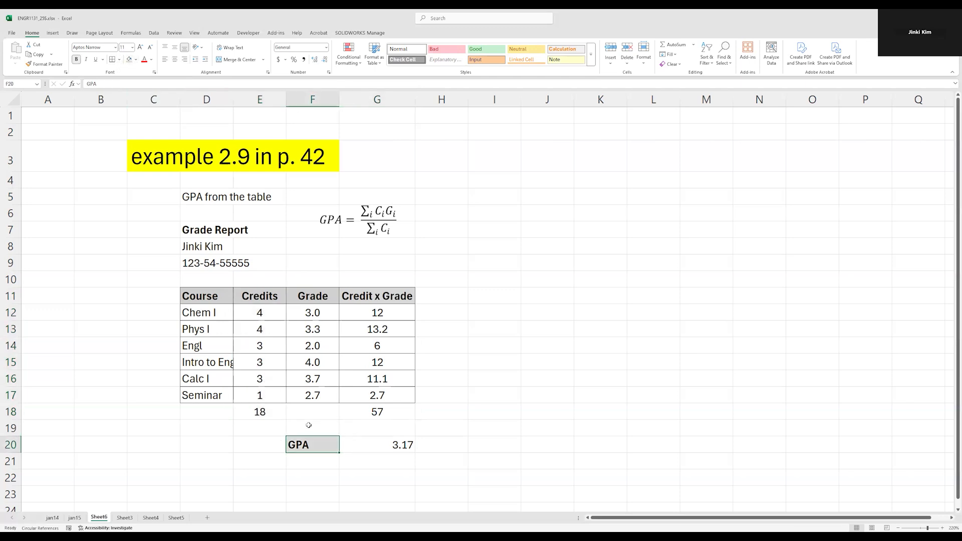
Center-align the GPA value in G20.
left_click(363, 444)
left_click(174, 61)
left_click(454, 392)
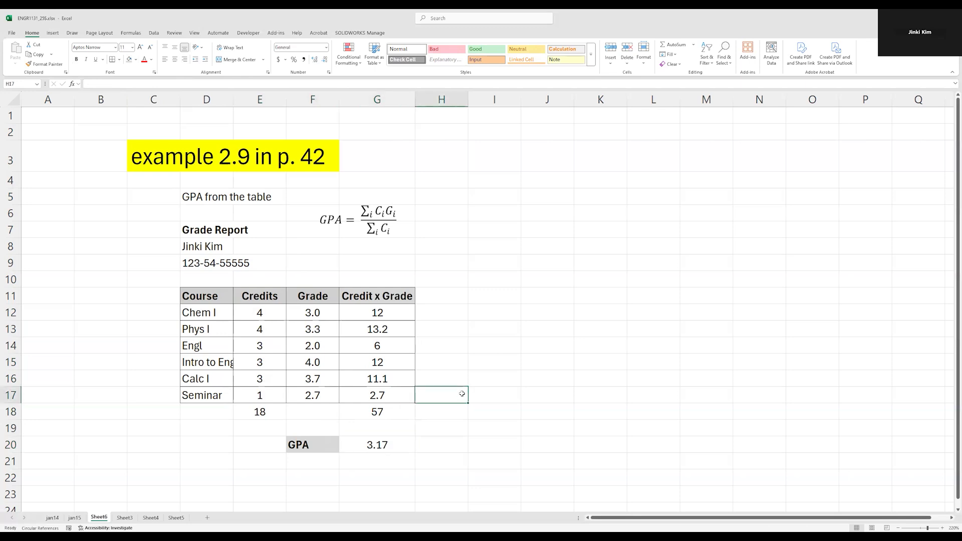
left_click_drag(223, 298, 366, 445)
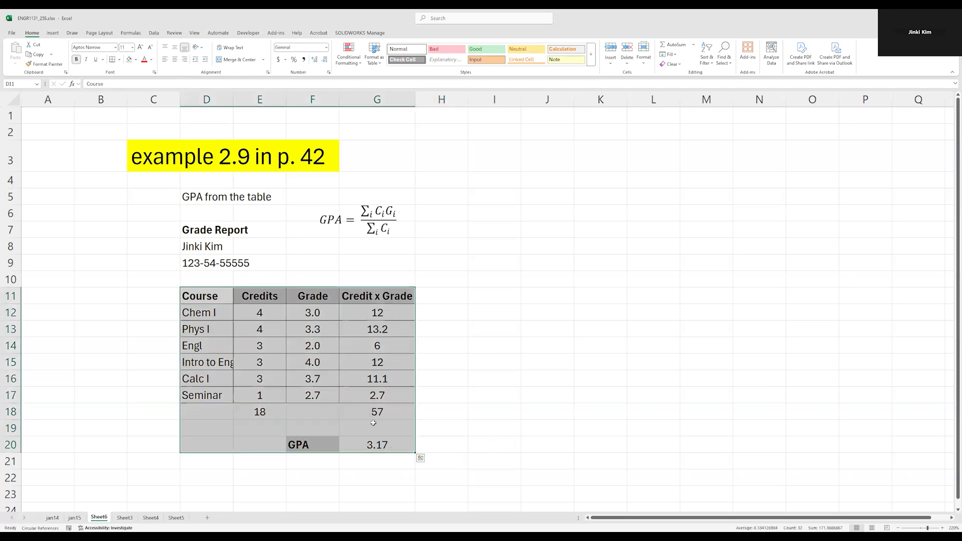
left_click_drag(216, 412, 378, 448)
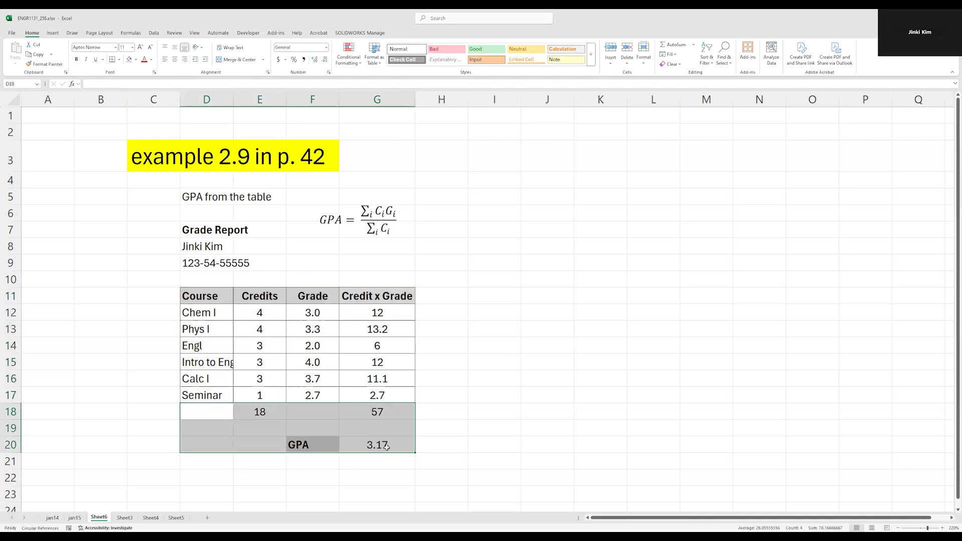
left_click(456, 442)
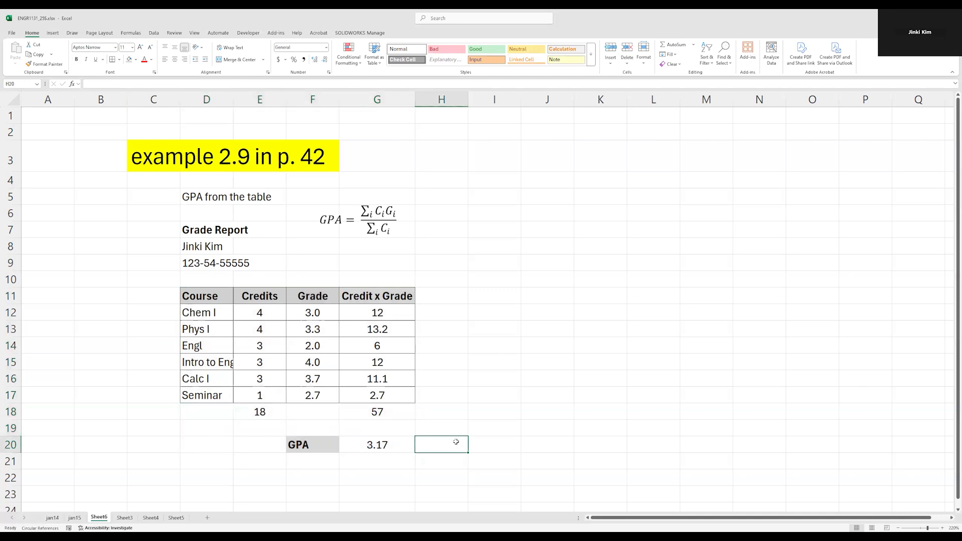
left_click(374, 439)
mouse_move(375, 439)
left_mouse_down()
mouse_move(210, 245)
mouse_move(223, 197)
left_mouse_up()
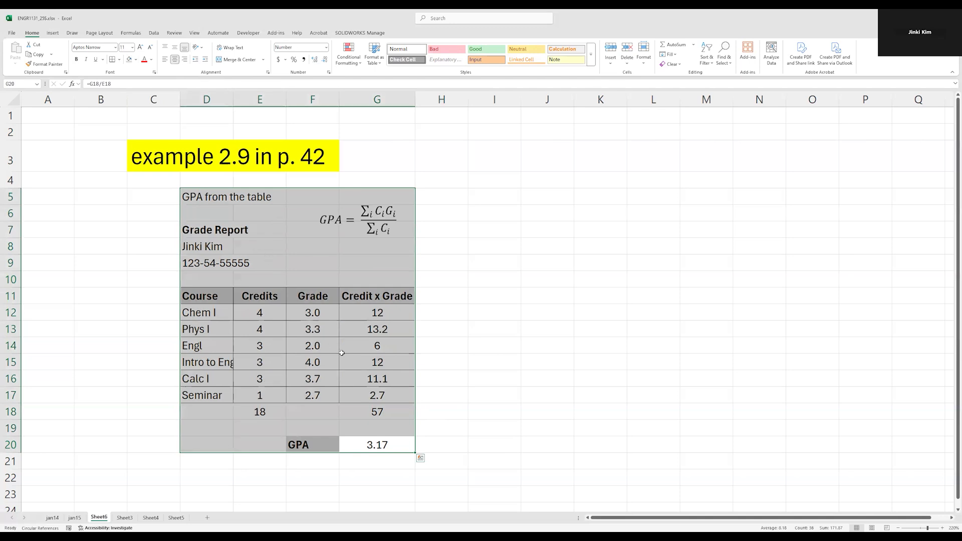
left_click(341, 213)
left_click_drag(322, 220, 376, 223)
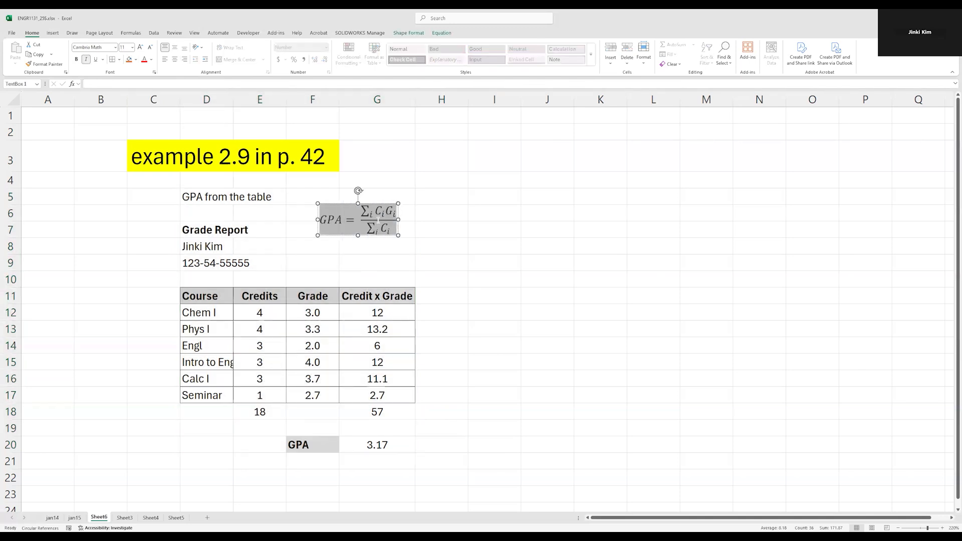
left_click(373, 415)
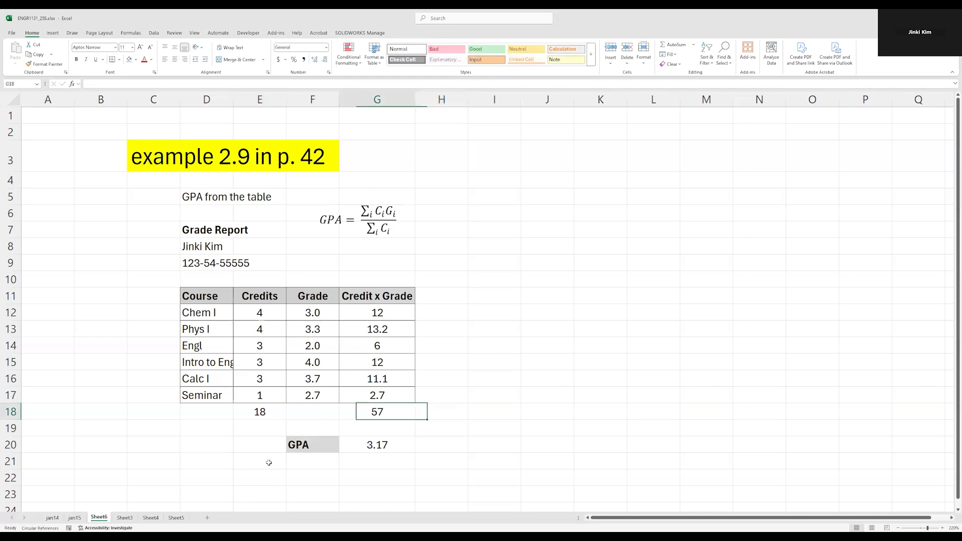
Examine the total formula in G18 and the Credit x Grade cells it references.
key("F2")
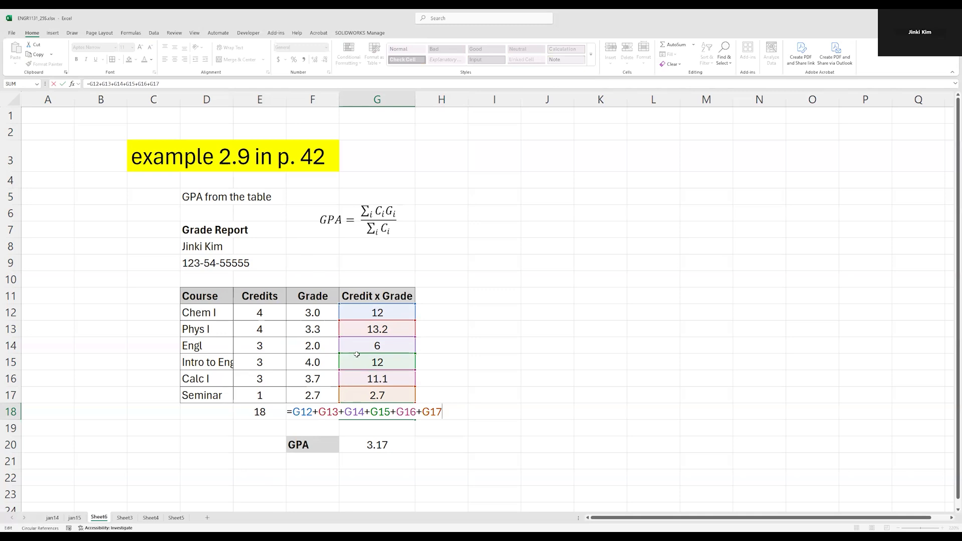
key("ctrl+Return")
double_click(386, 410)
left_click_drag(293, 411, 448, 407)
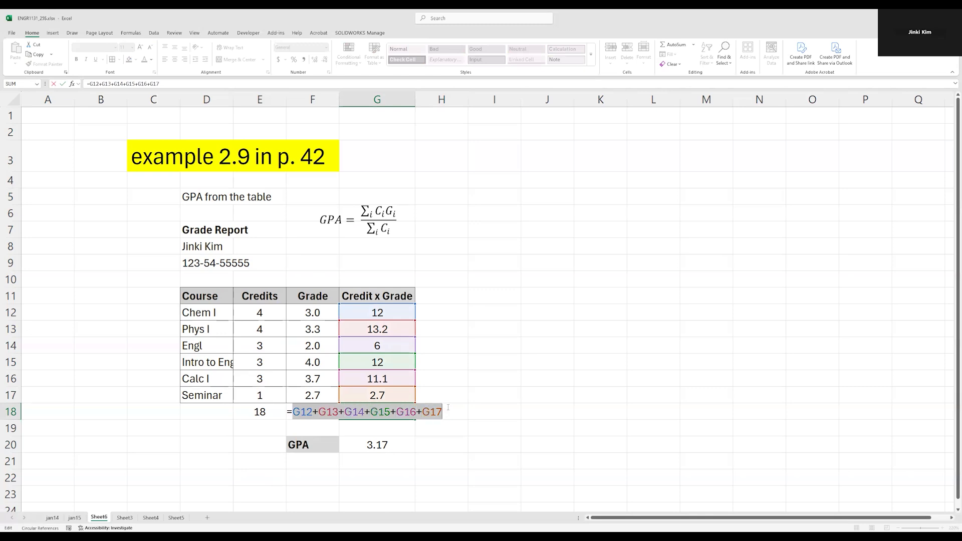
key("Escape")
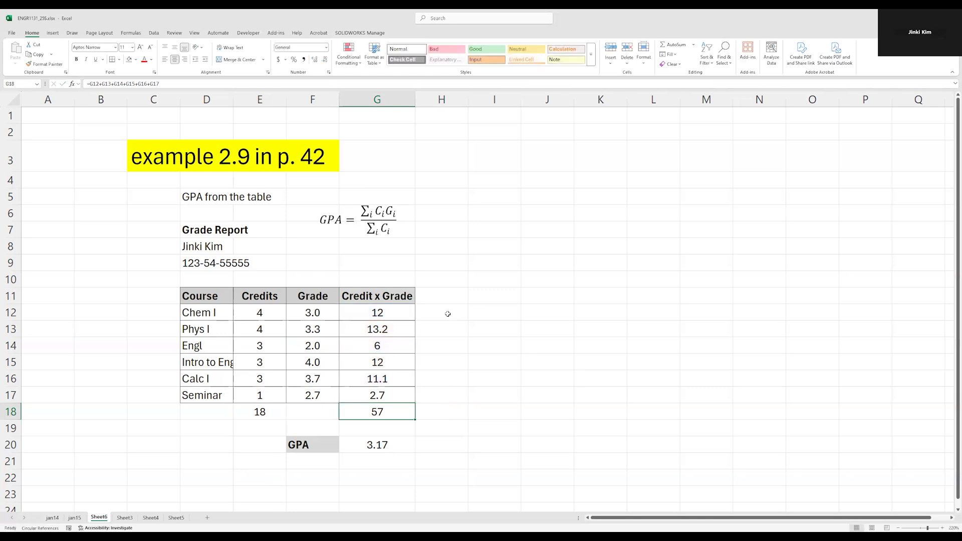
left_click_drag(390, 311, 389, 392)
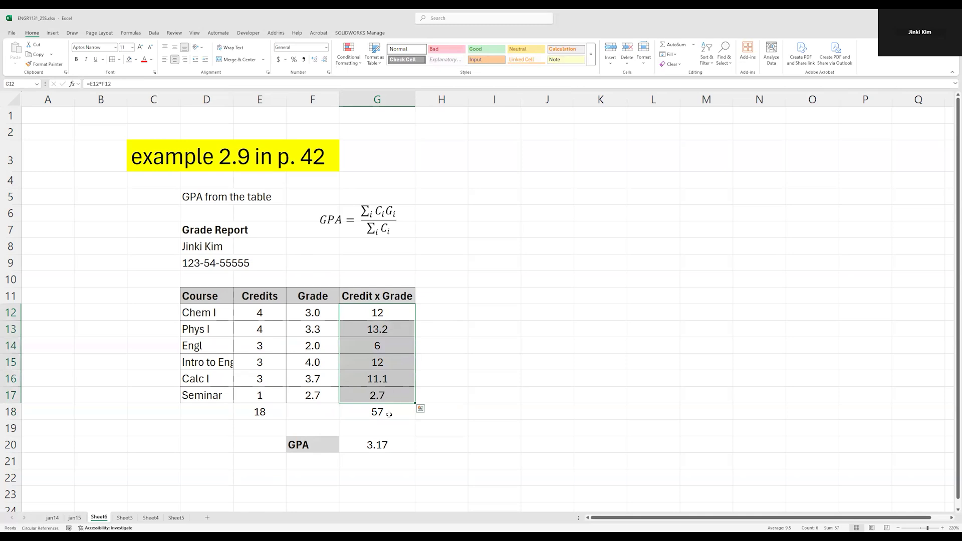
double_click(390, 414)
key("Escape")
double_click(359, 413)
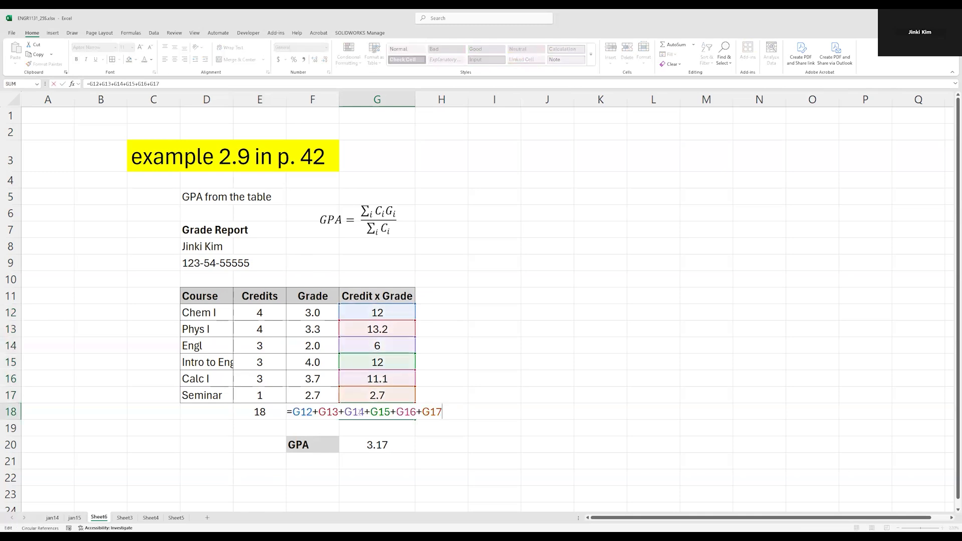
left_click_drag(293, 411, 466, 413)
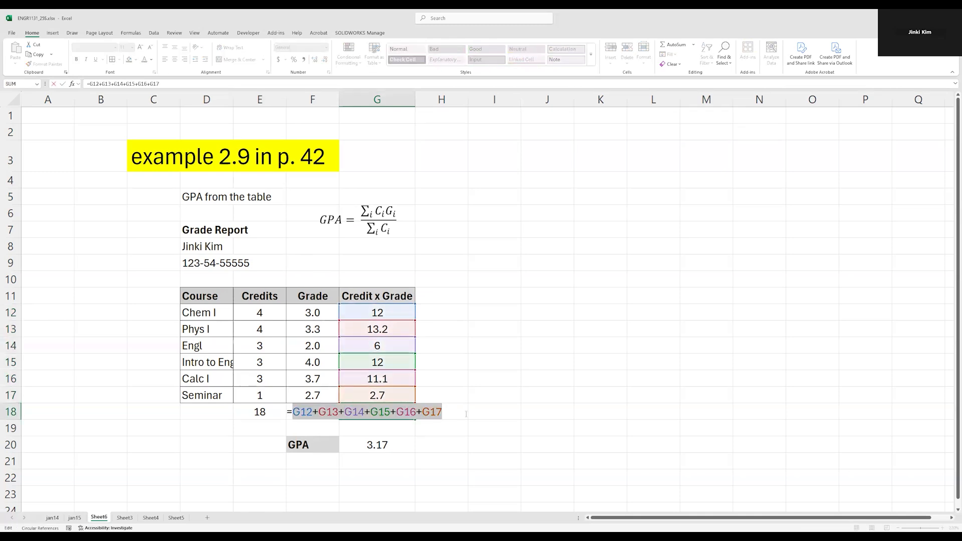
Re-enter the G18 total as =G12+G13+G14+G15+G16+G17 by picking each Credit x Grade cell.
key("BackSpace")
left_click(380, 313)
type("+")
left_click(381, 329)
type("+")
left_click(383, 346)
type("+")
left_click(380, 362)
type("+")
left_click(380, 379)
type("+")
left_click(382, 395)
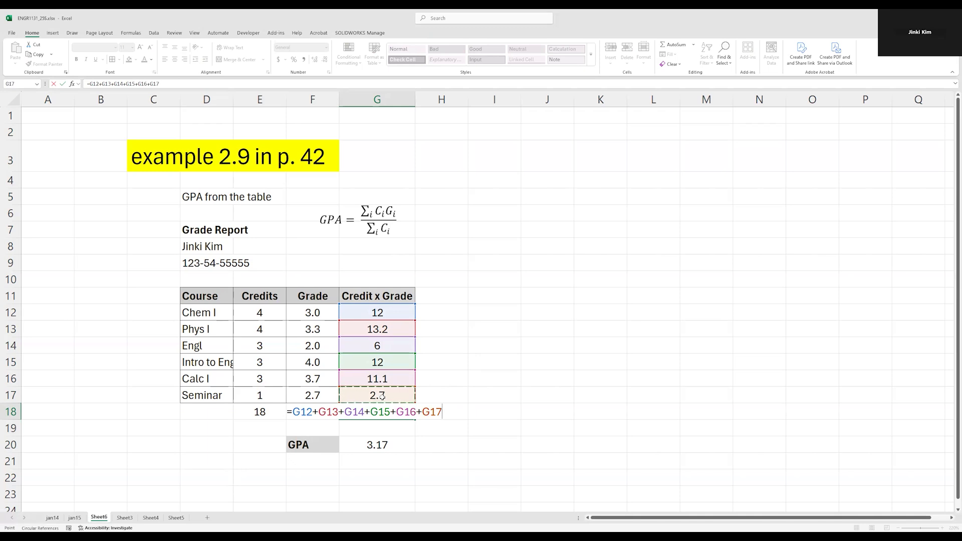
key("Return")
key("Up")
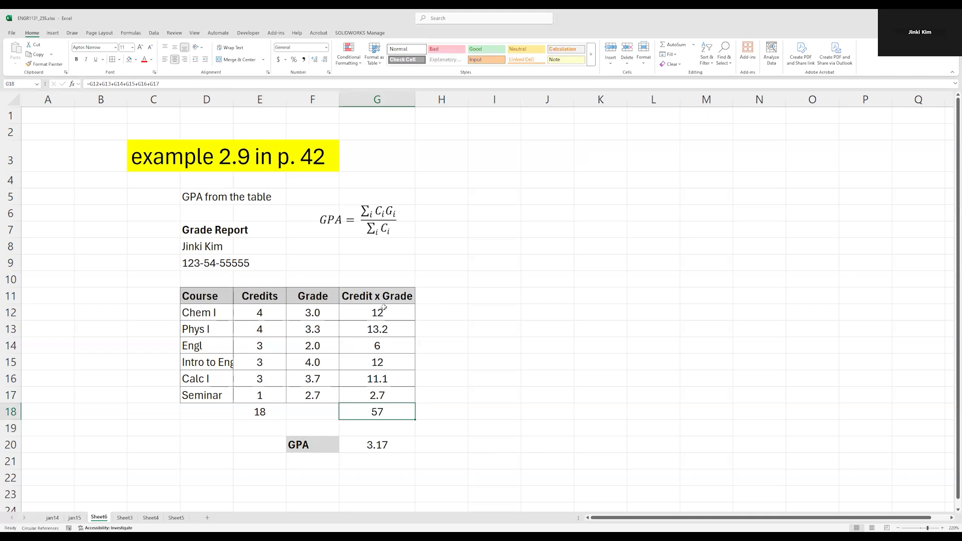
left_click_drag(383, 309, 380, 396)
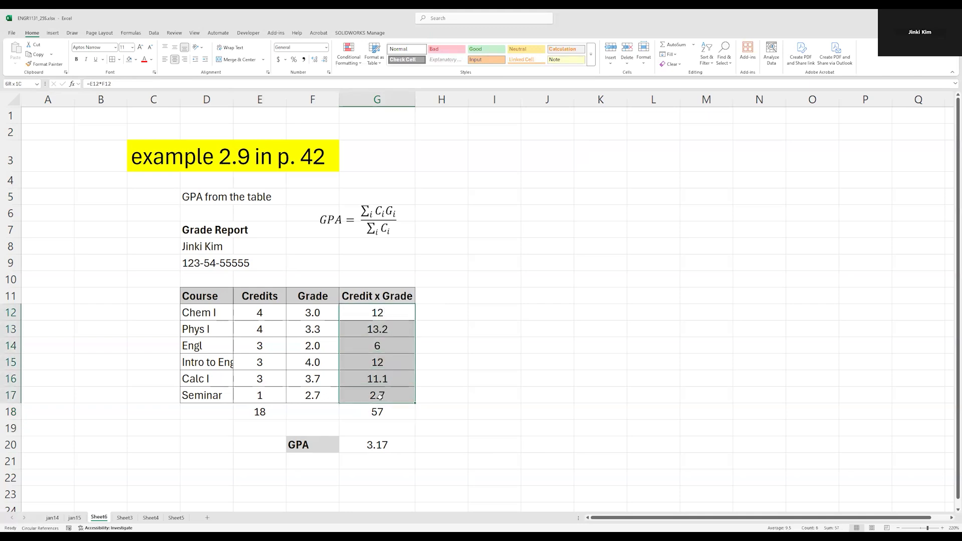
left_click(397, 414)
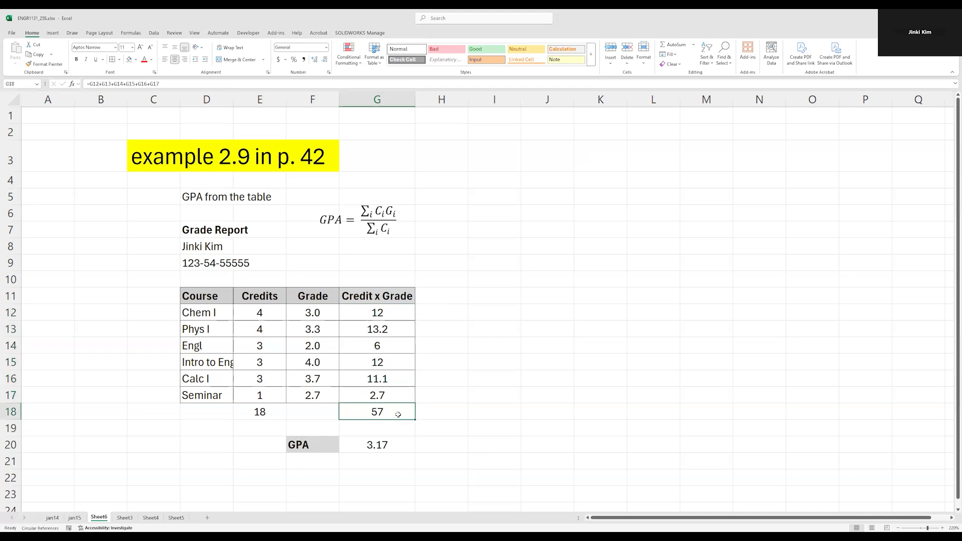
Try to replace the G18 total with an AutoSum formula.
type("=")
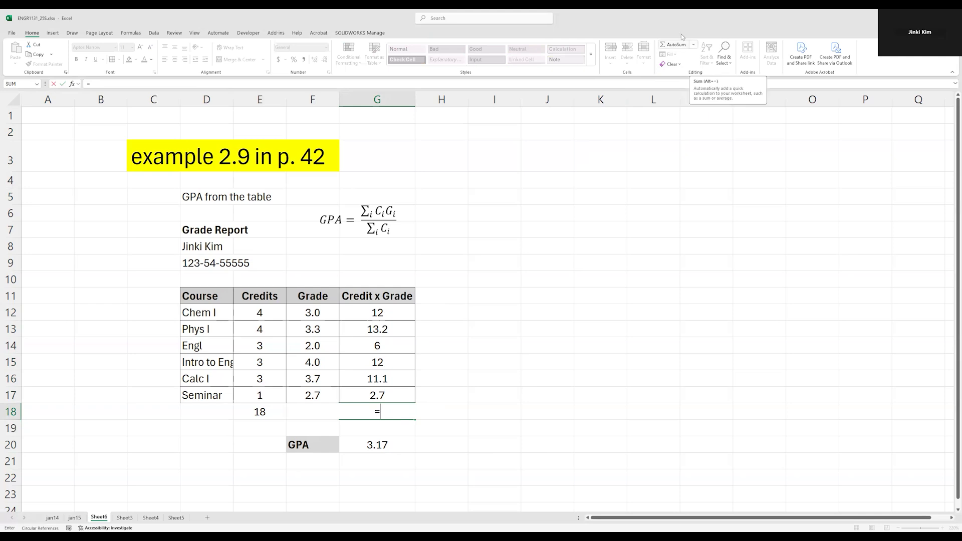
left_click(695, 45)
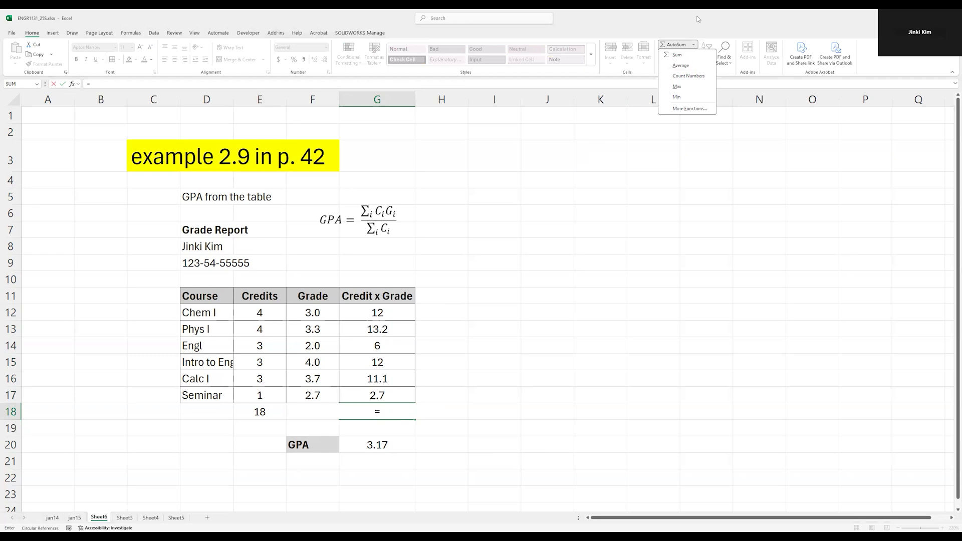
left_click(695, 45)
left_click(695, 45)
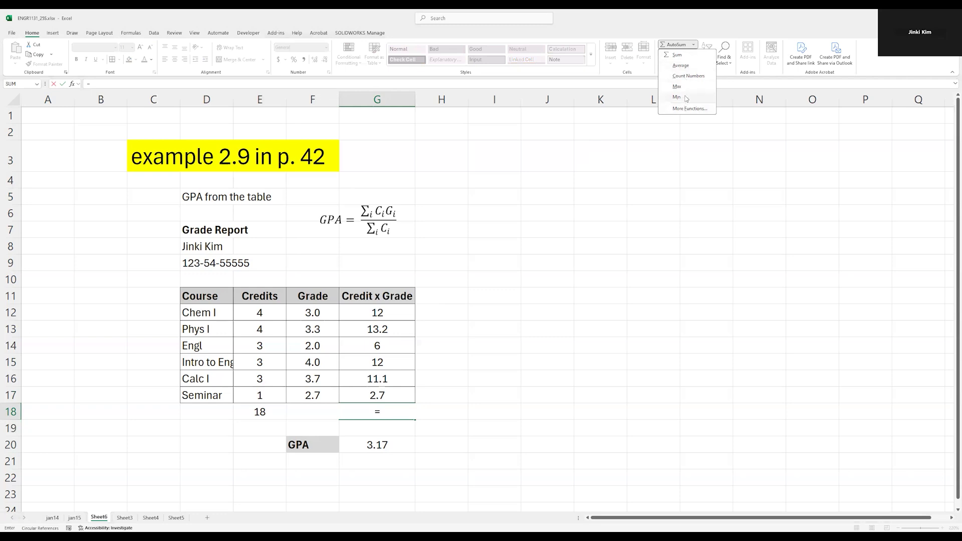
left_click(686, 59)
left_click(383, 447)
key("ctrl+z")
double_click(387, 413)
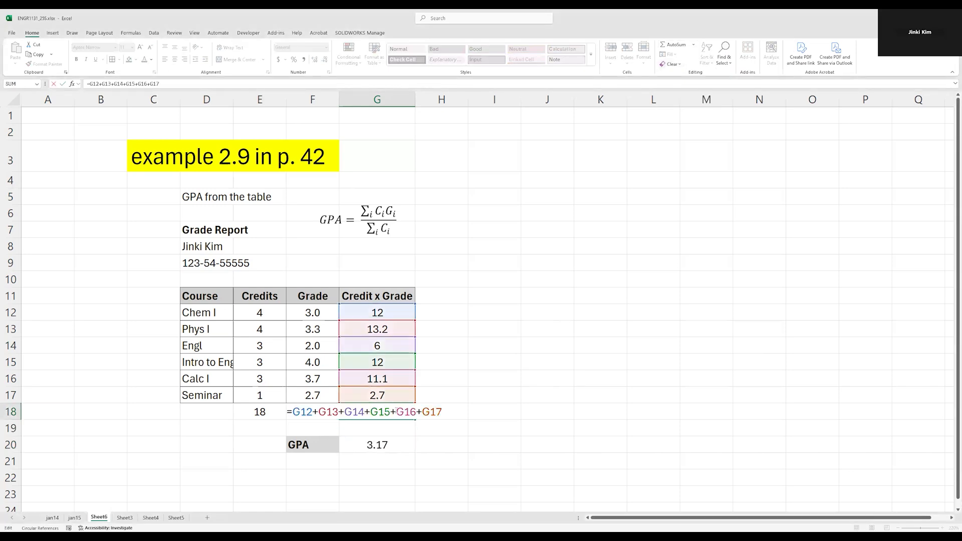
key("ctrl+a")
key("BackSpace")
type("=")
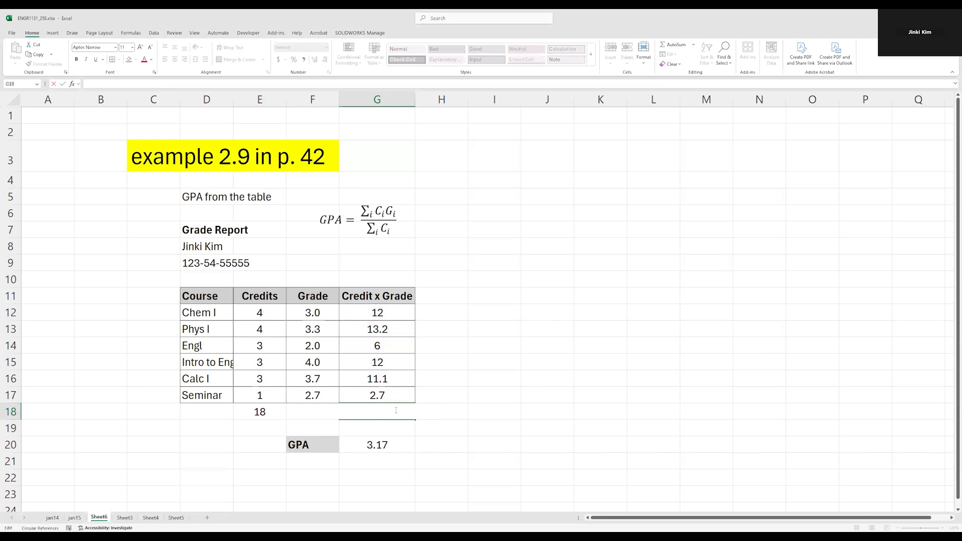
left_click(671, 47)
key("ctrl+z")
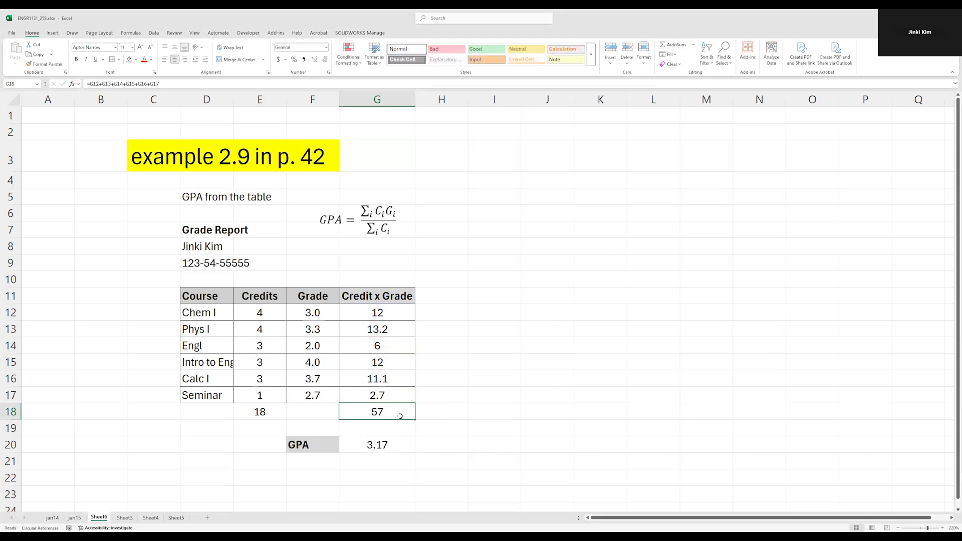
double_click(401, 412)
key("ctrl+a")
key("BackSpace")
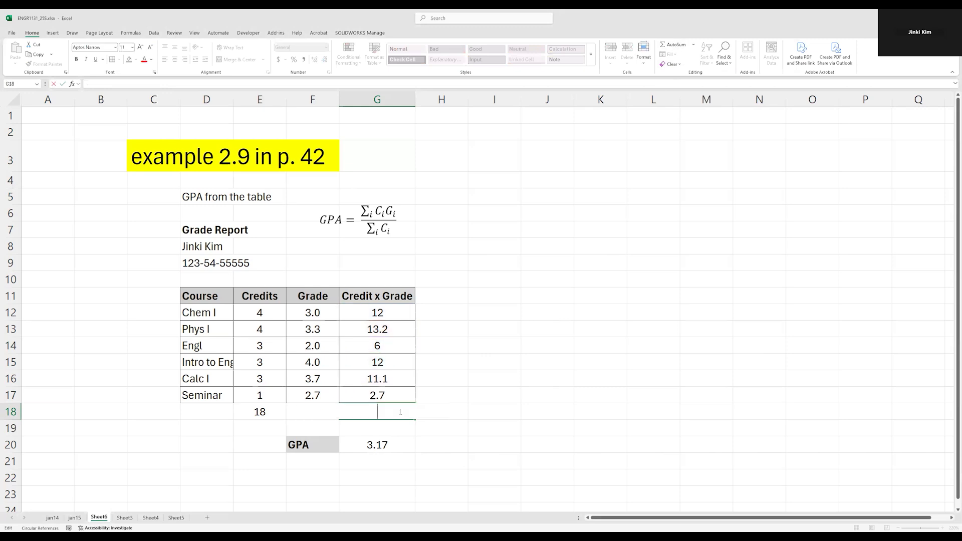
type("=-")
key("BackSpace")
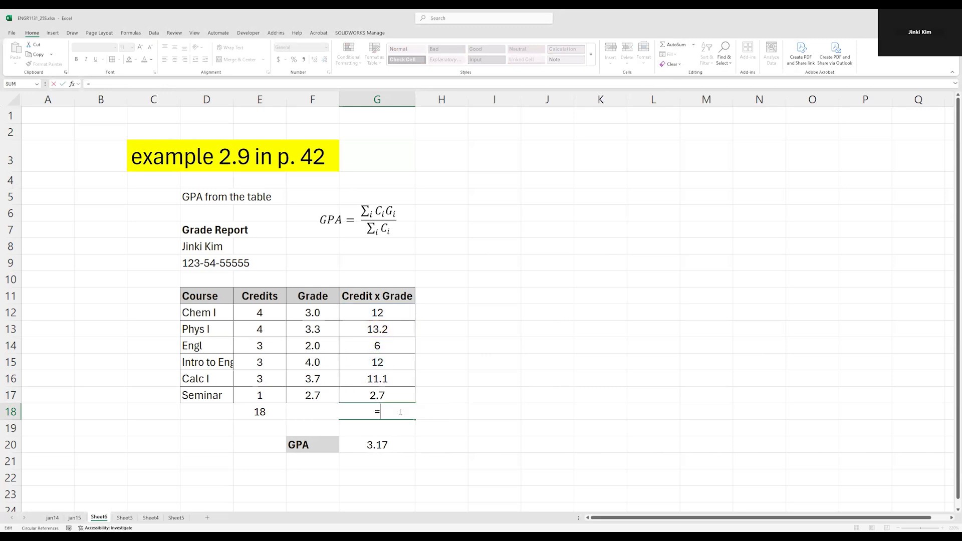
left_click(694, 45)
left_click(686, 56)
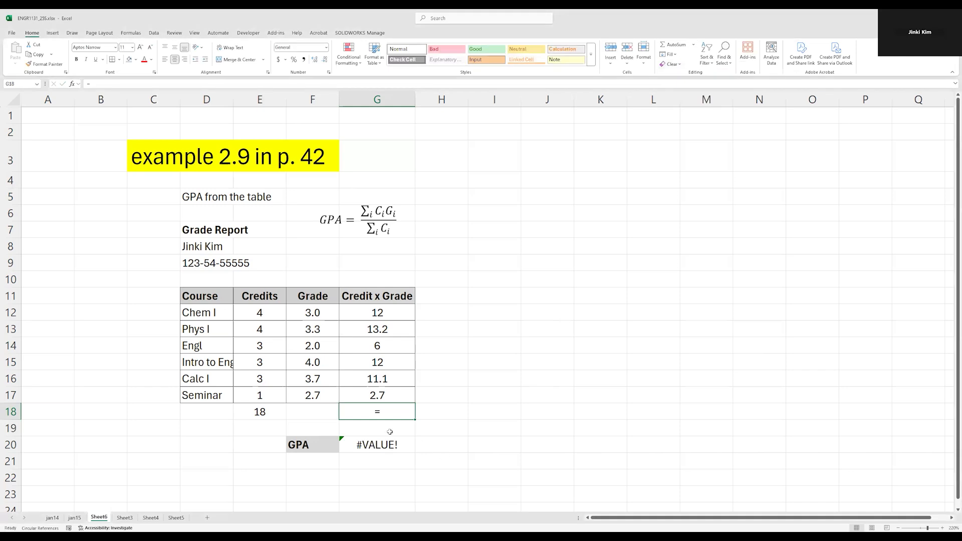
key("ctrl+z")
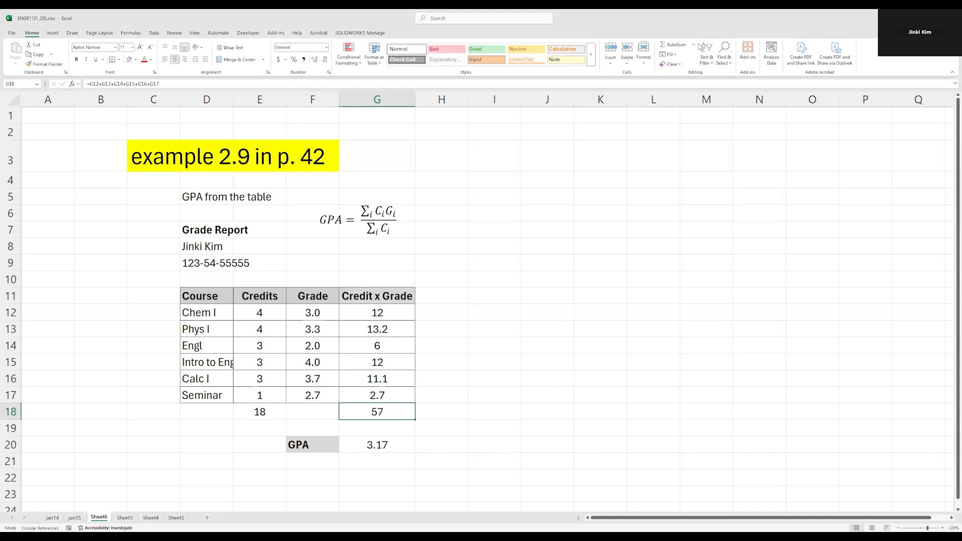
Replace the G18 total with =SUM(G12:G17) by selecting the Credit x Grade cells G12 to G17.
key("Delete")
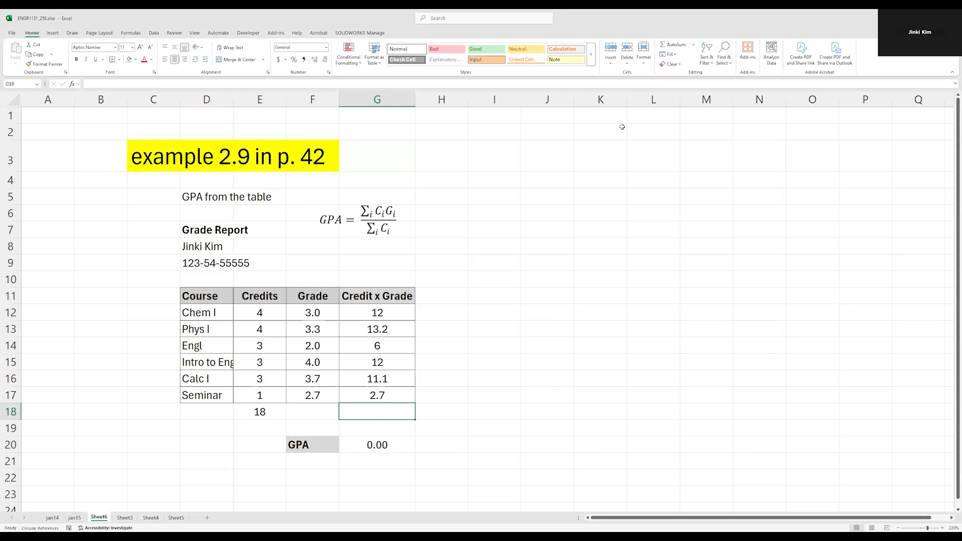
left_click(694, 45)
left_click(692, 55)
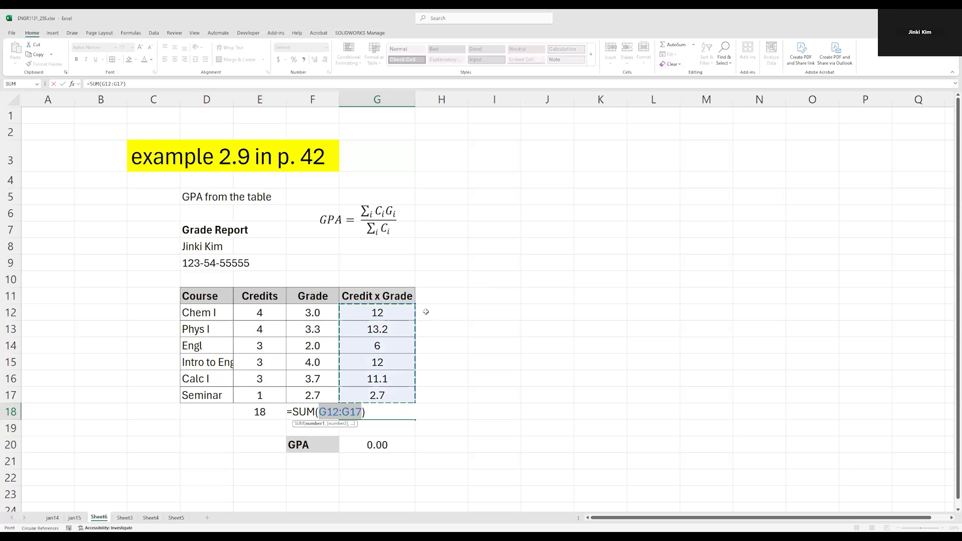
key("Escape")
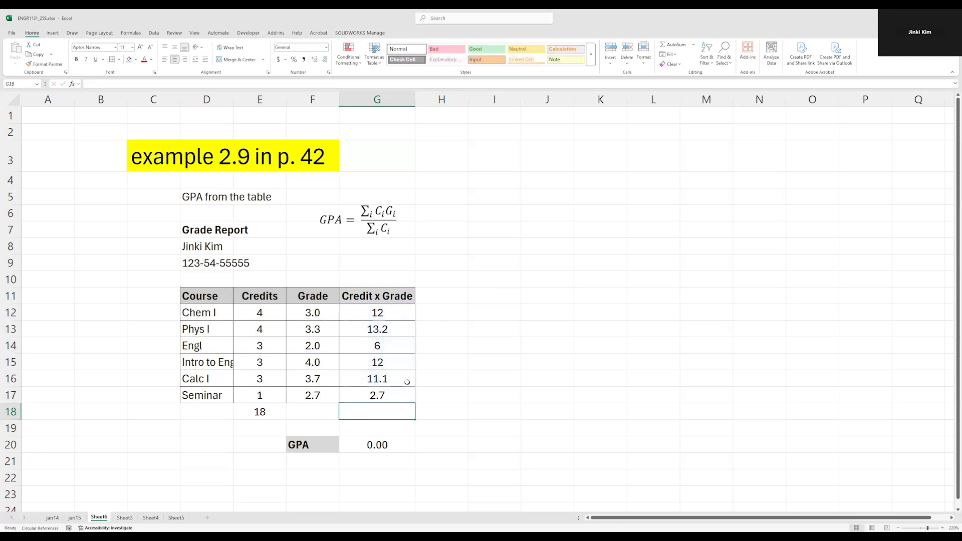
left_click(694, 45)
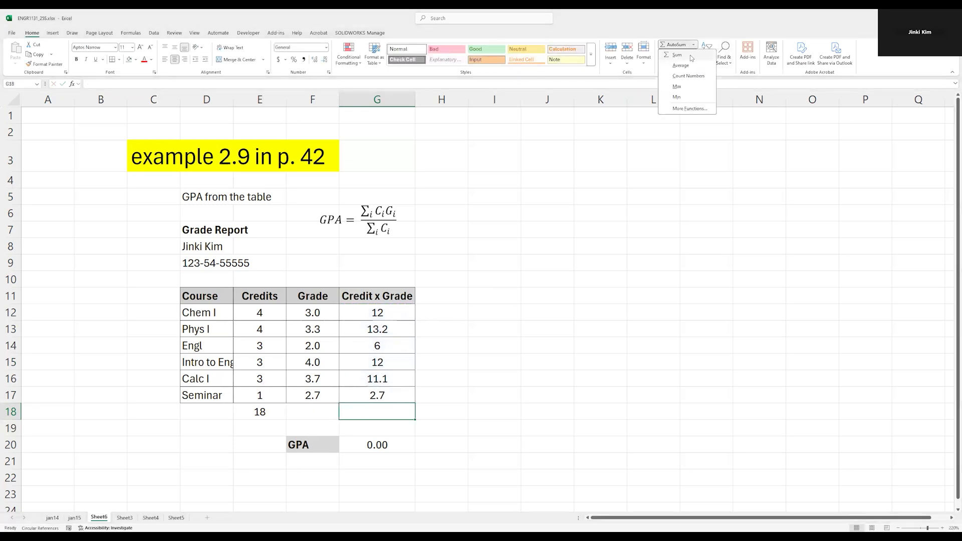
left_click(677, 55)
left_click_drag(292, 412, 316, 412)
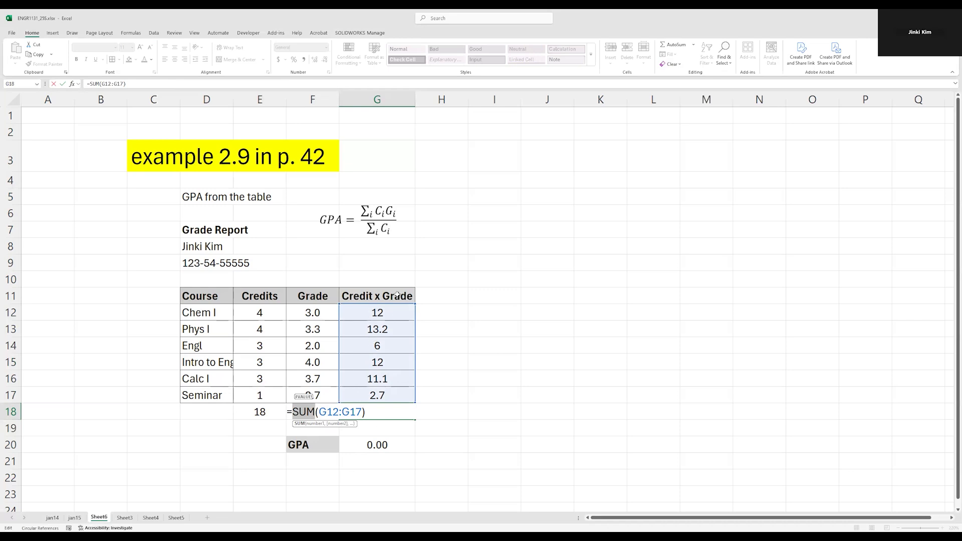
left_click_drag(319, 412, 359, 411)
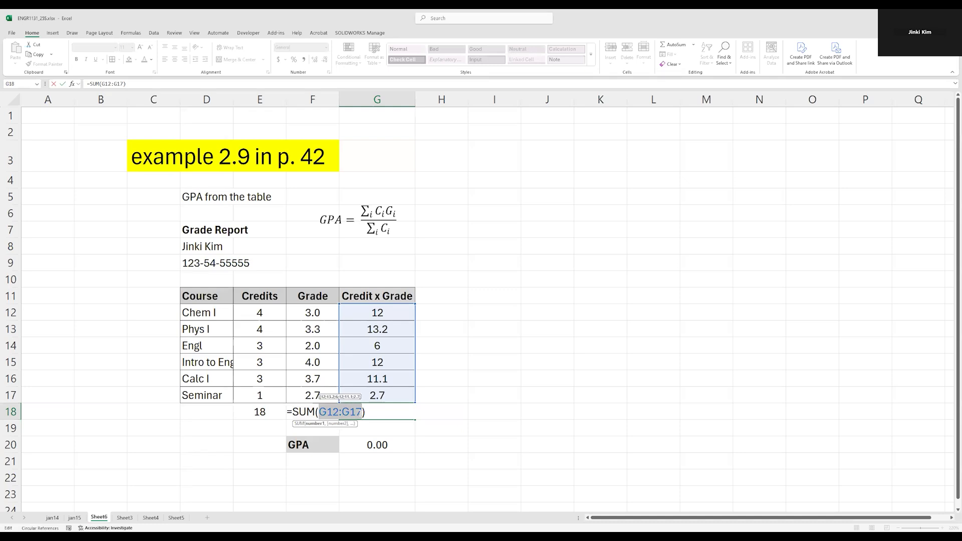
key("BackSpace")
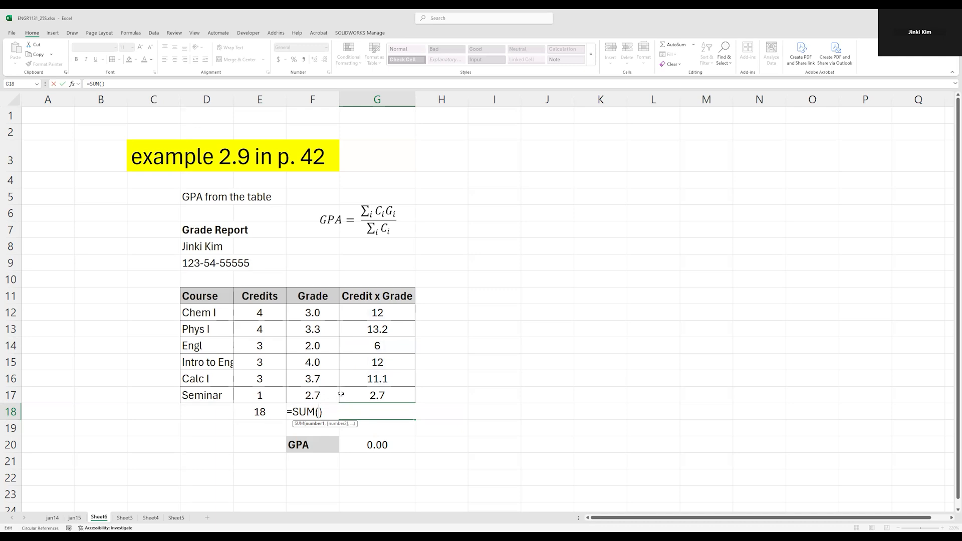
left_click_drag(370, 314, 366, 394)
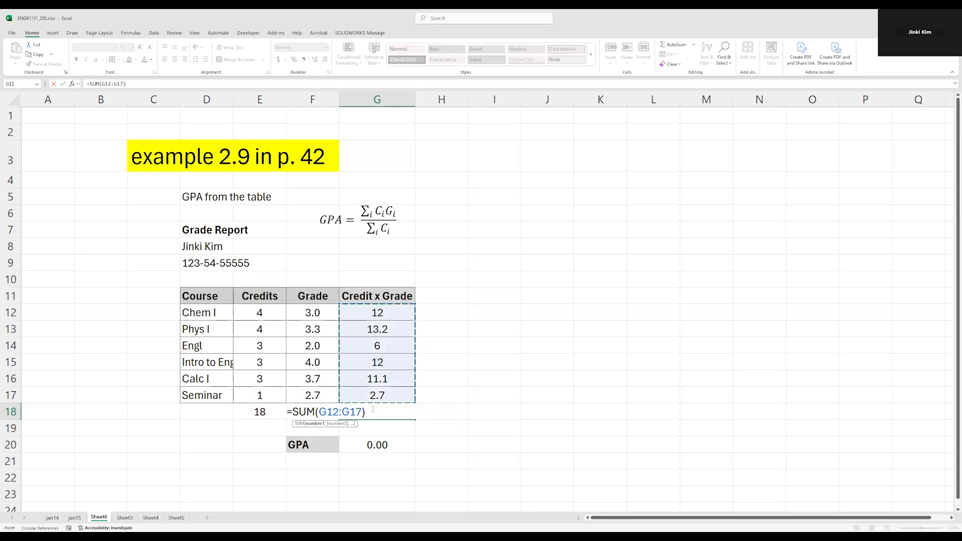
key("Return")
Examine the SUM formula in G18 and the Credit x Grade range it covers.
left_click(375, 411)
double_click(379, 413)
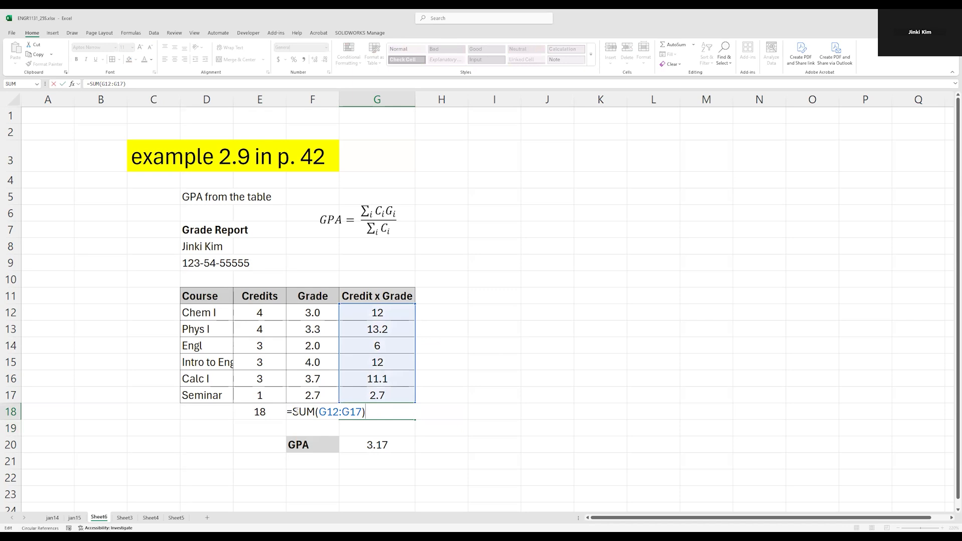
key("Escape")
double_click(376, 414)
left_click_drag(295, 412, 312, 411)
left_click_drag(321, 411, 361, 412)
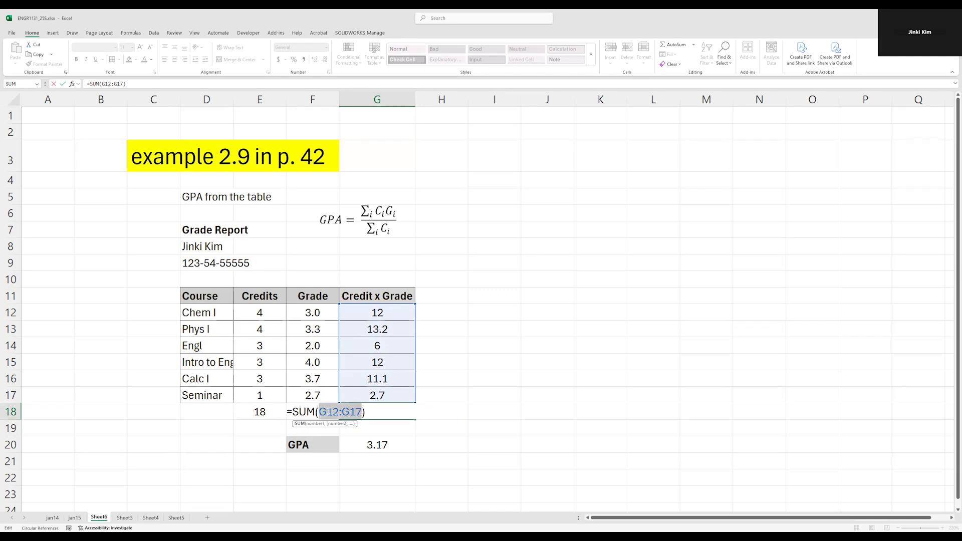
key("Left")
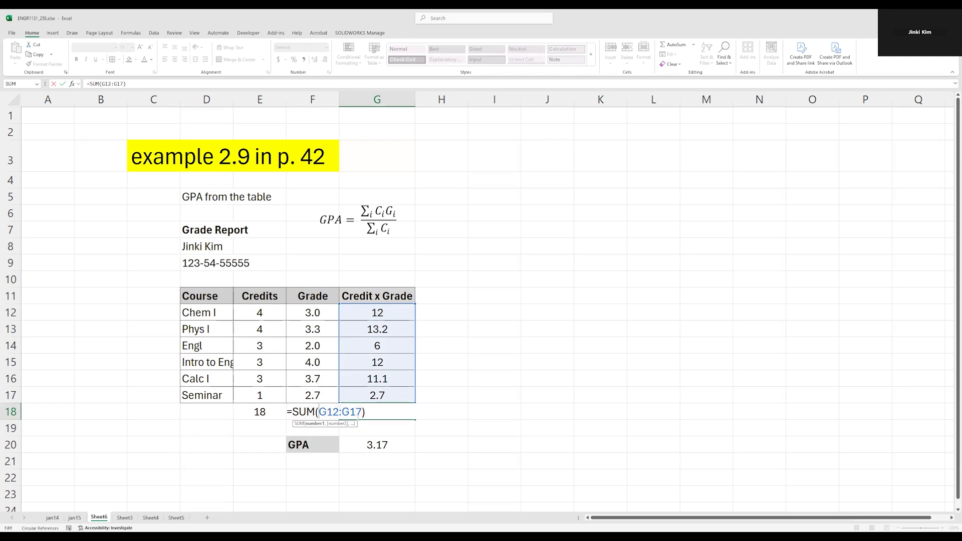
double_click(345, 411)
left_click(380, 410)
key("Return")
left_click(377, 412)
left_click_drag(370, 309, 371, 395)
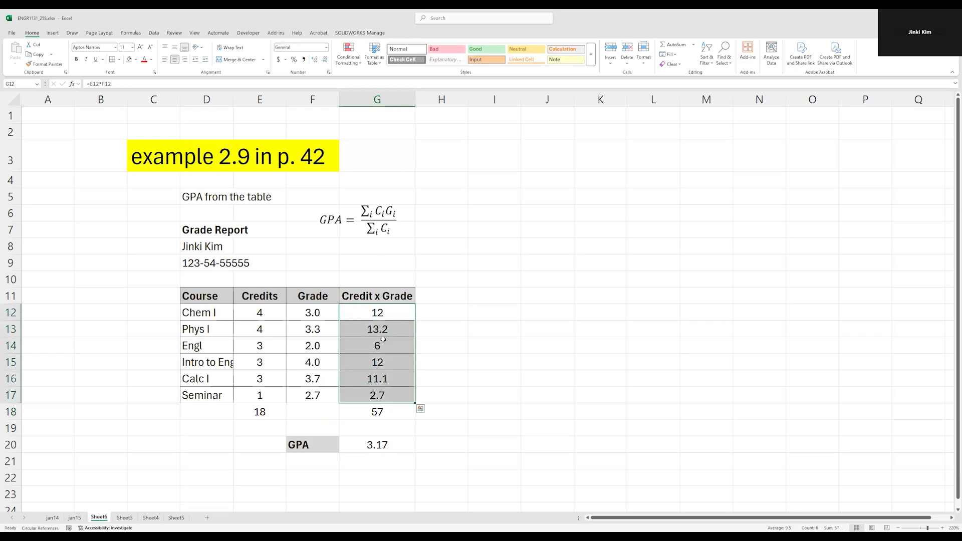
left_click(389, 411)
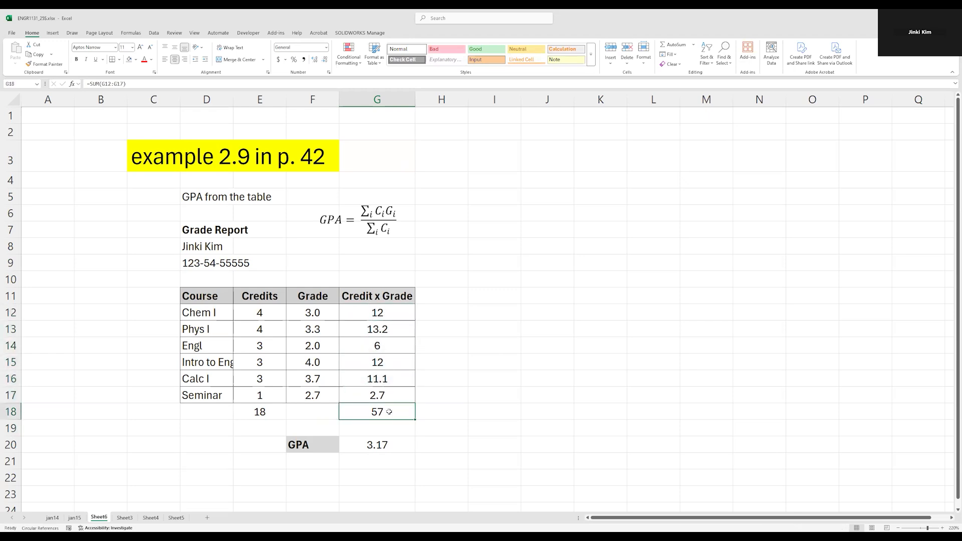
Copy the G18 SUM formula into E18 to total the Credits column.
key("ctrl+c")
left_click(255, 412)
key("ctrl+v")
key("Escape")
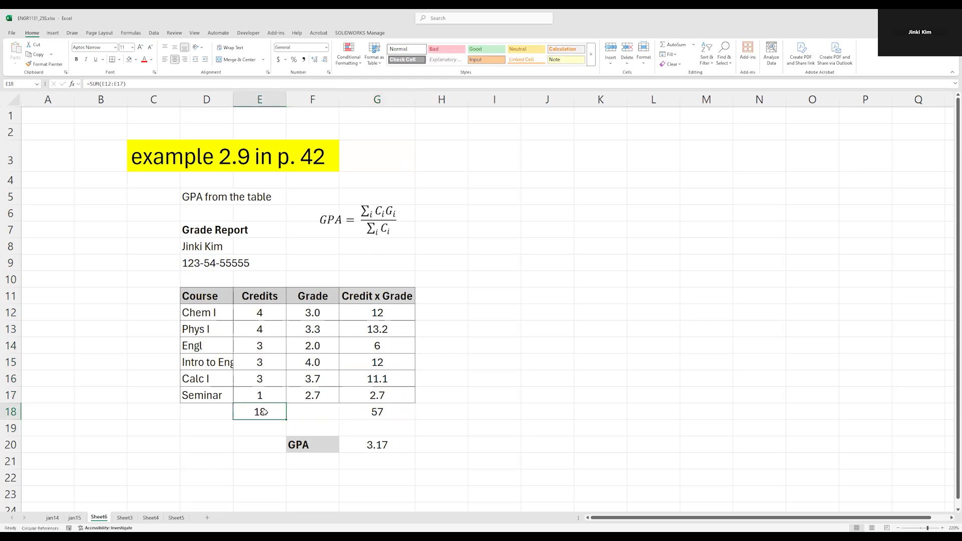
Review the formulas in E18 and G20 and the cells they reference.
double_click(263, 411)
key("Escape")
double_click(270, 411)
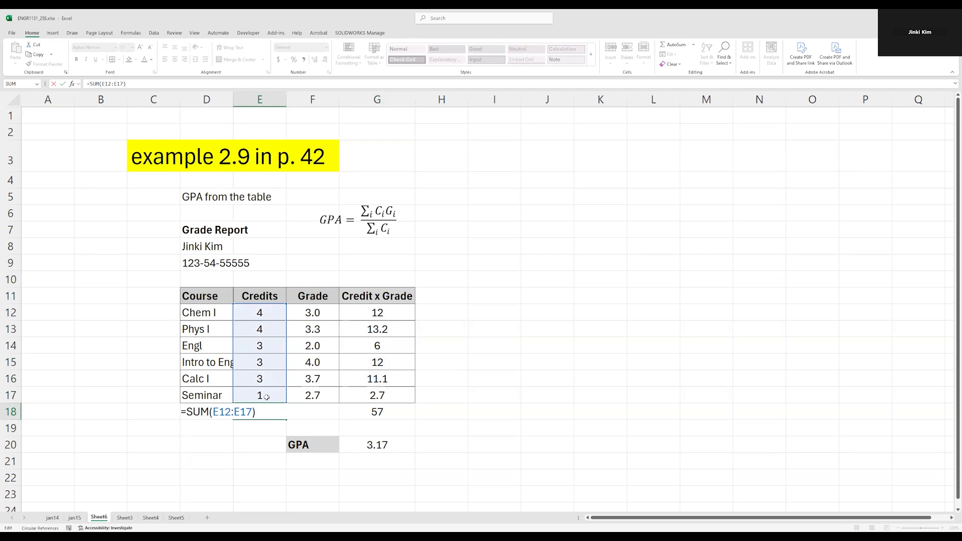
key("ctrl+Return")
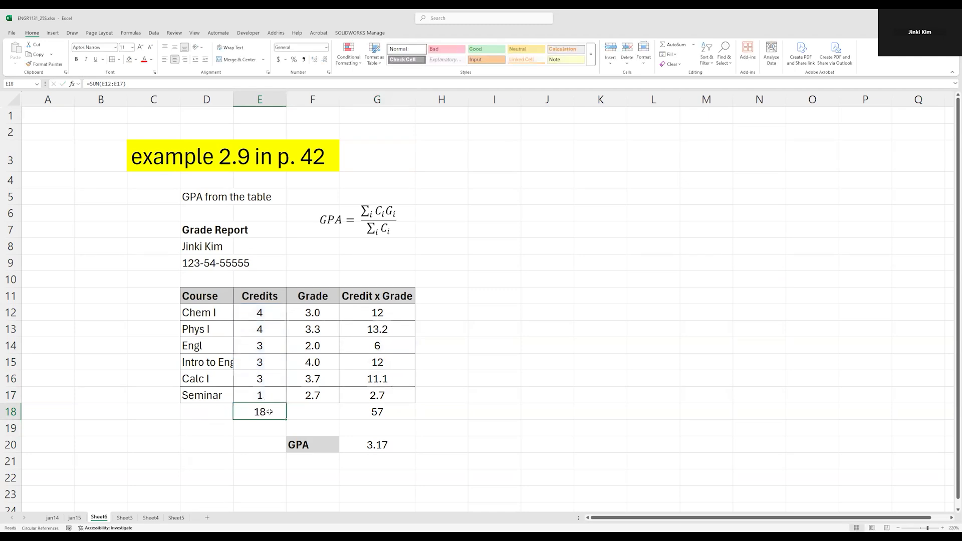
double_click(376, 446)
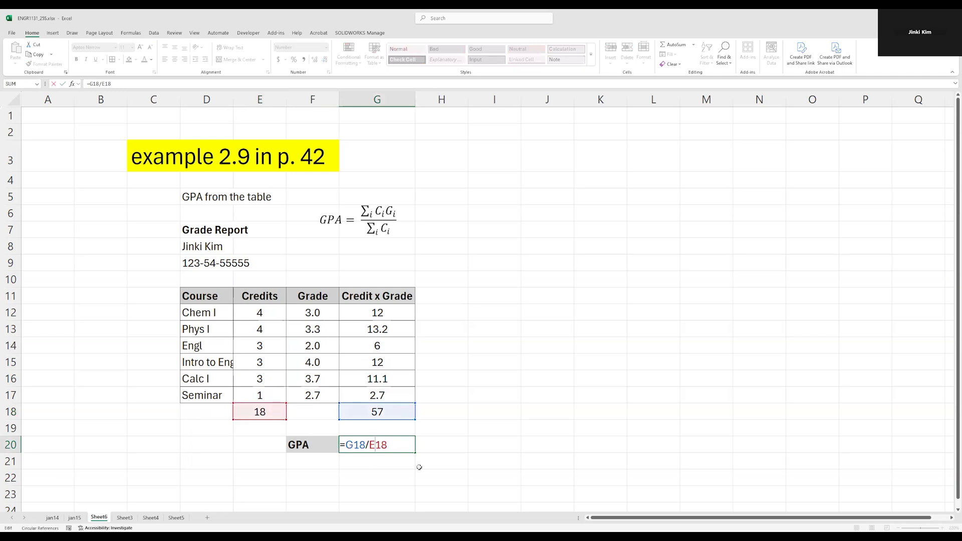
key("ctrl+Return")
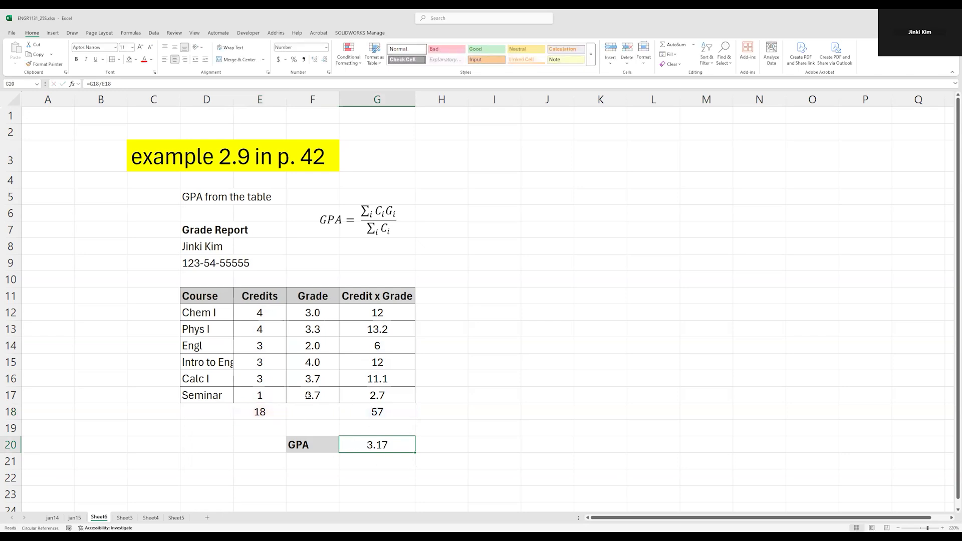
left_click(265, 313)
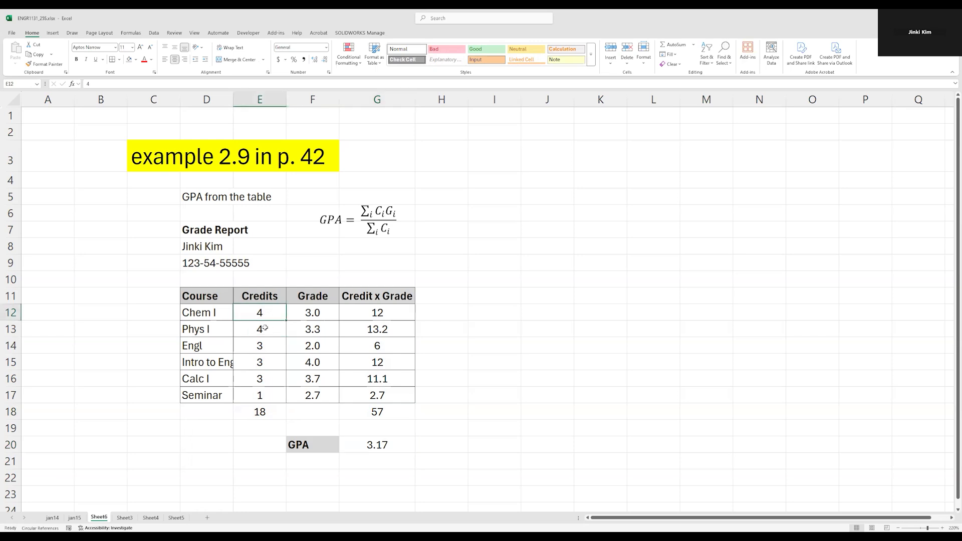
left_click(255, 407)
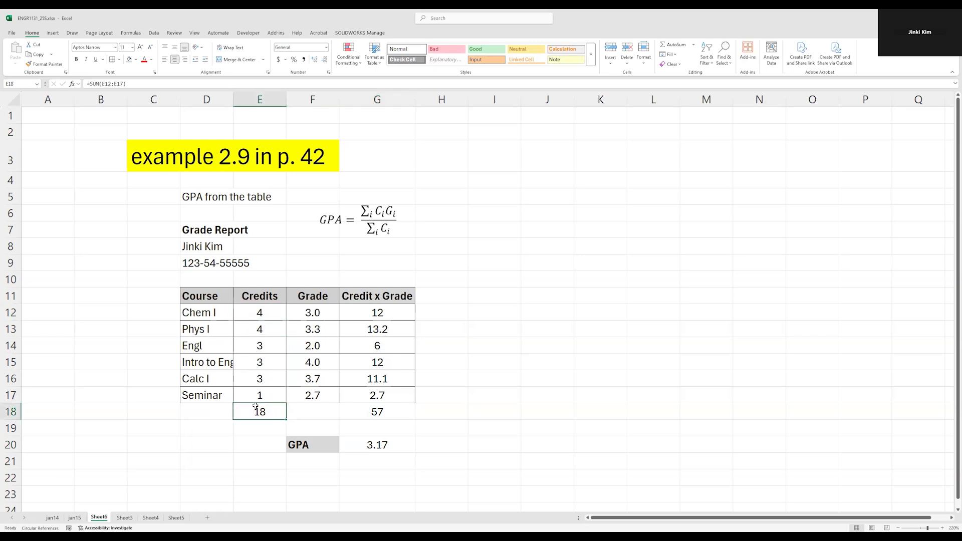
double_click(255, 407)
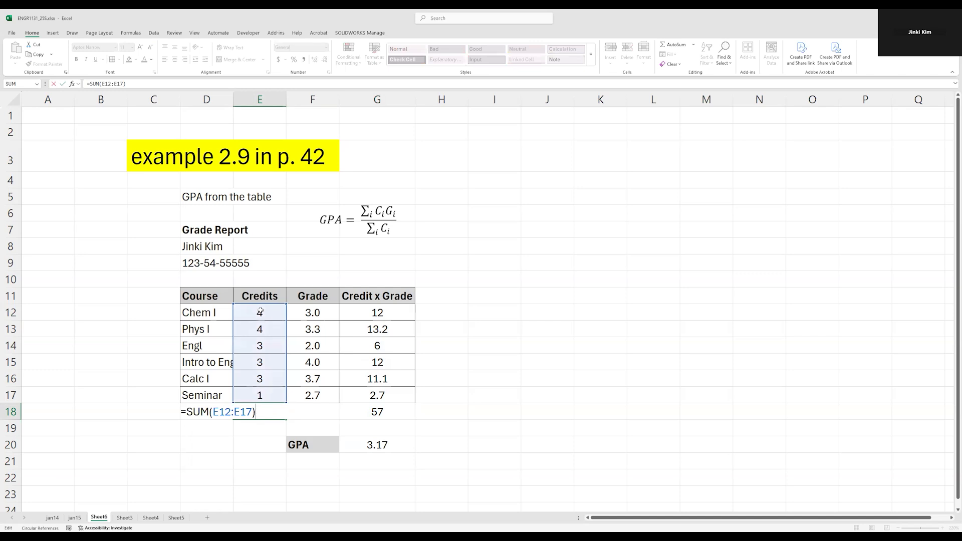
key("ctrl+Return")
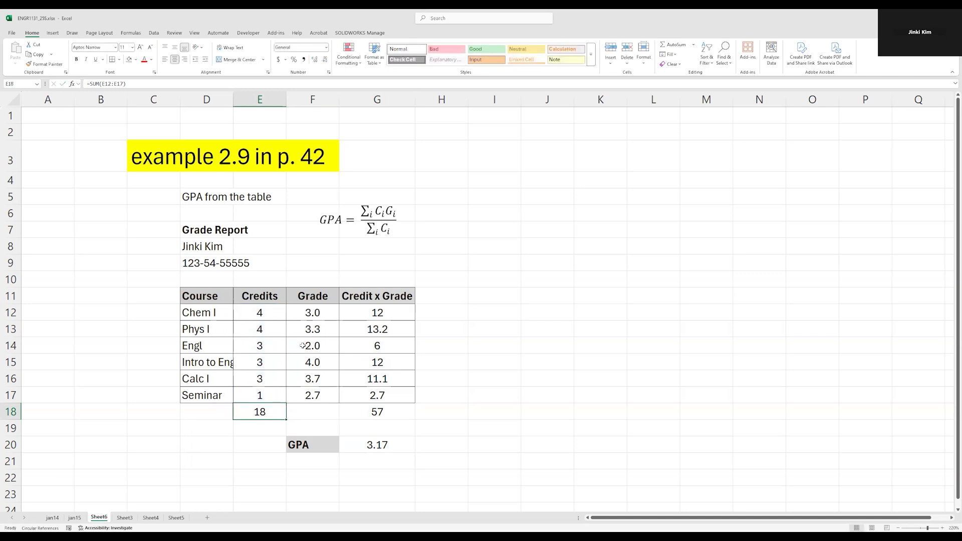